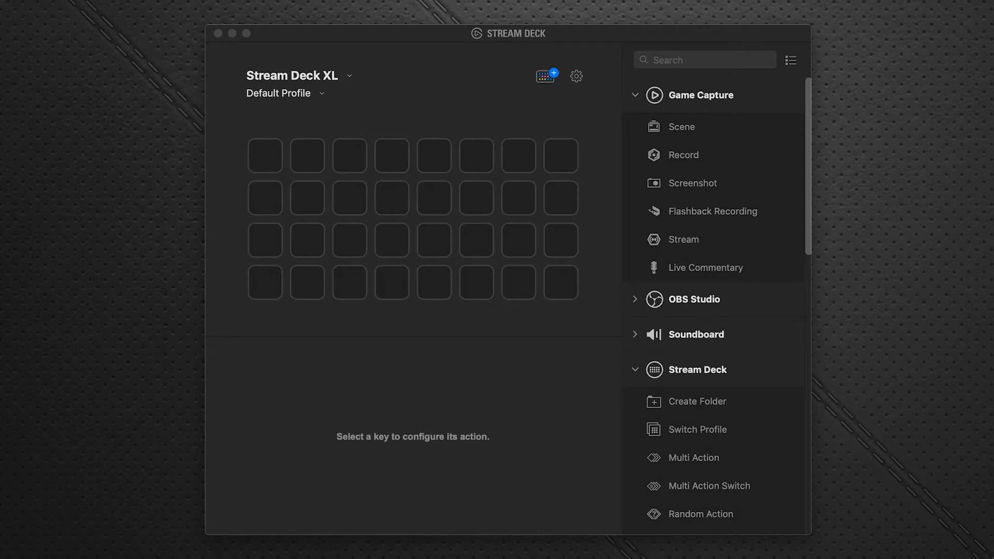
# Focus the Stream Deck window and bring up its store on the Discover page
pyautogui.click(483, 94)
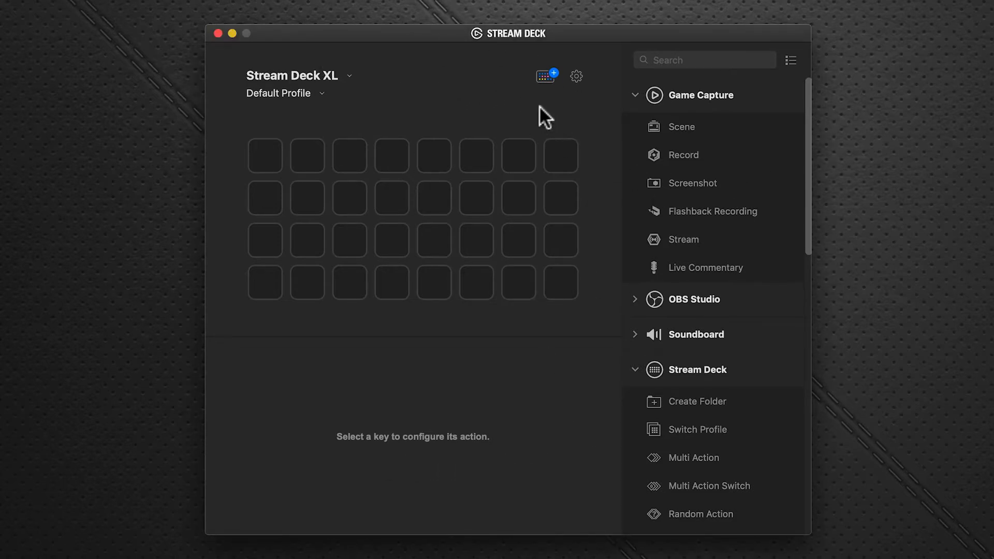
pyautogui.click(545, 76)
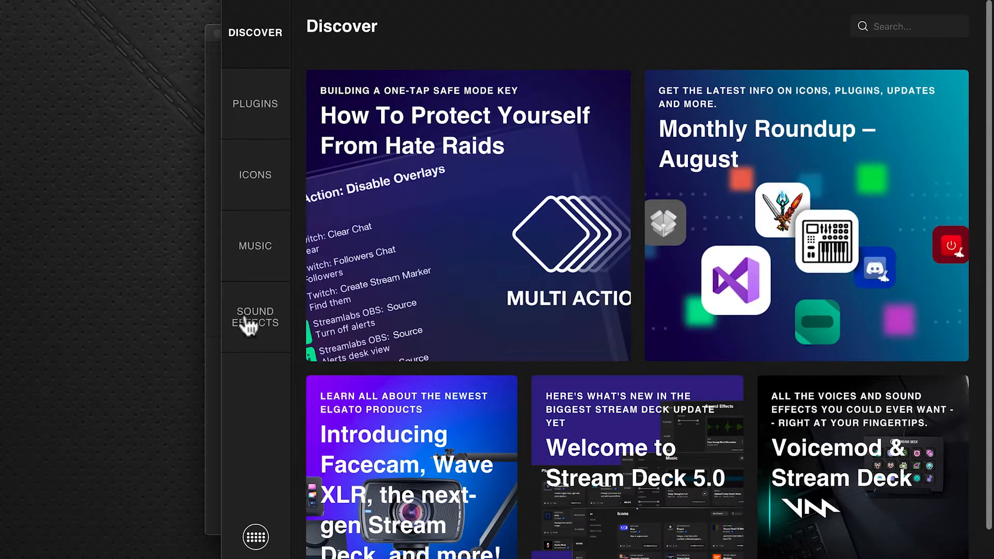
# Find the Midi plugin under Plugins and confirm installing it
pyautogui.click(250, 109)
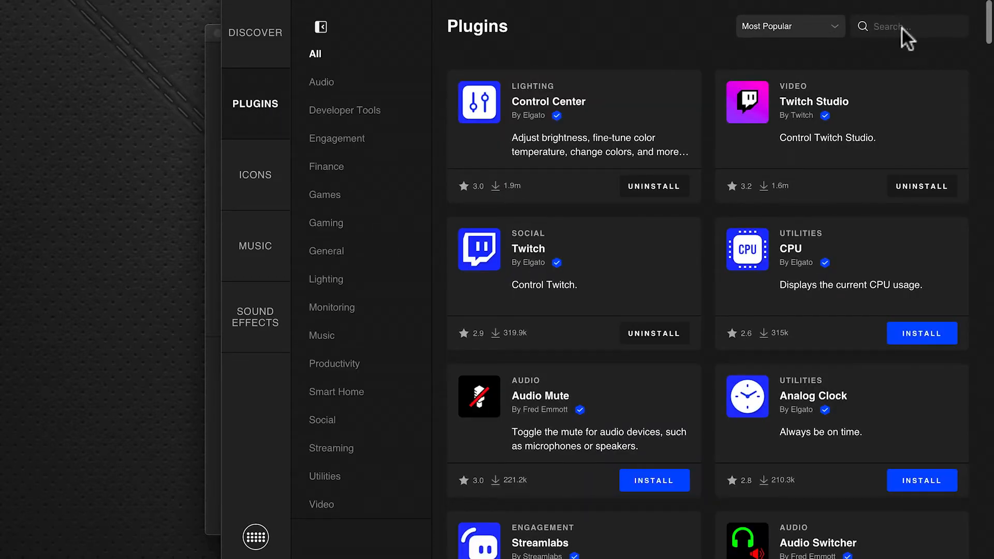
pyautogui.write('midi')
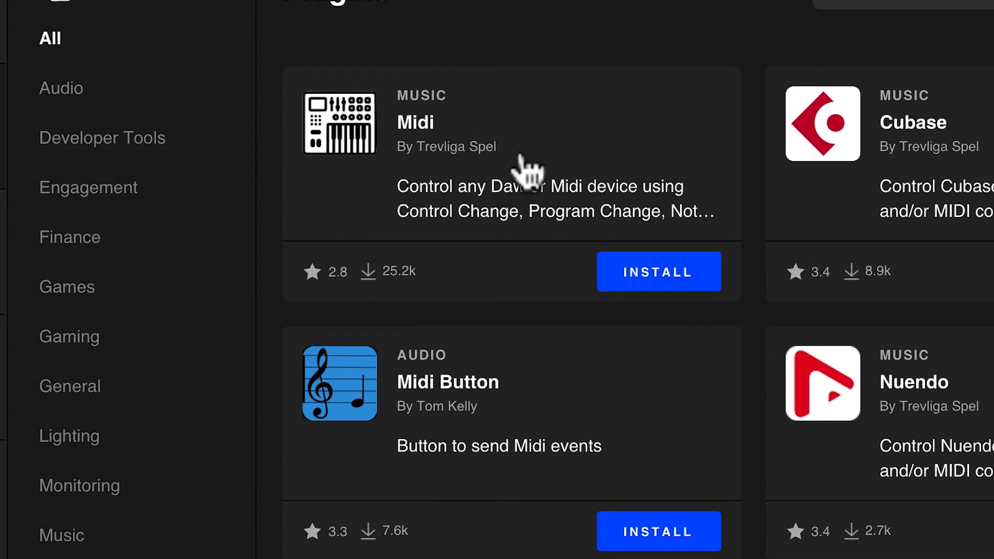
pyautogui.click(648, 276)
pyautogui.click(575, 515)
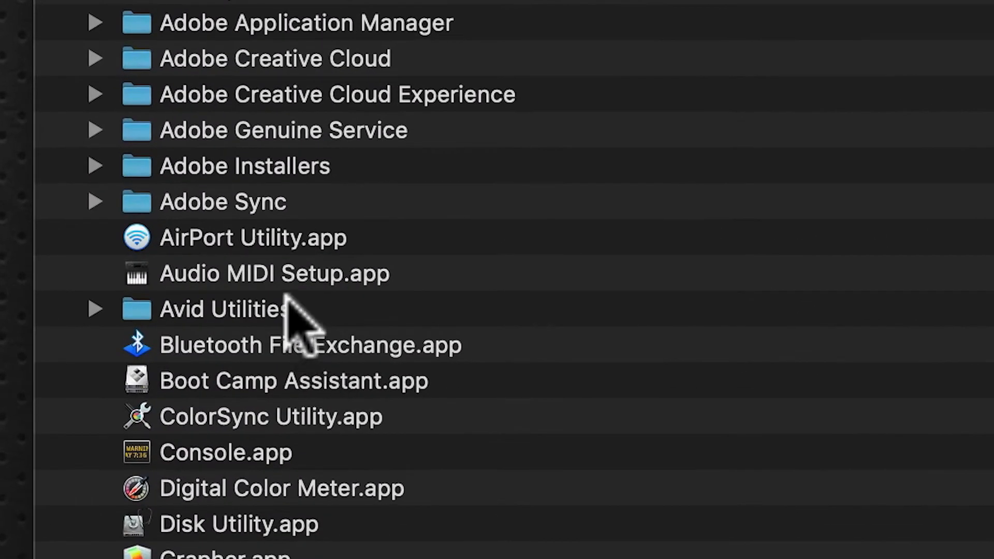
# Launch Audio MIDI Setup.app from the Utilities folder
pyautogui.doubleClick(309, 272)
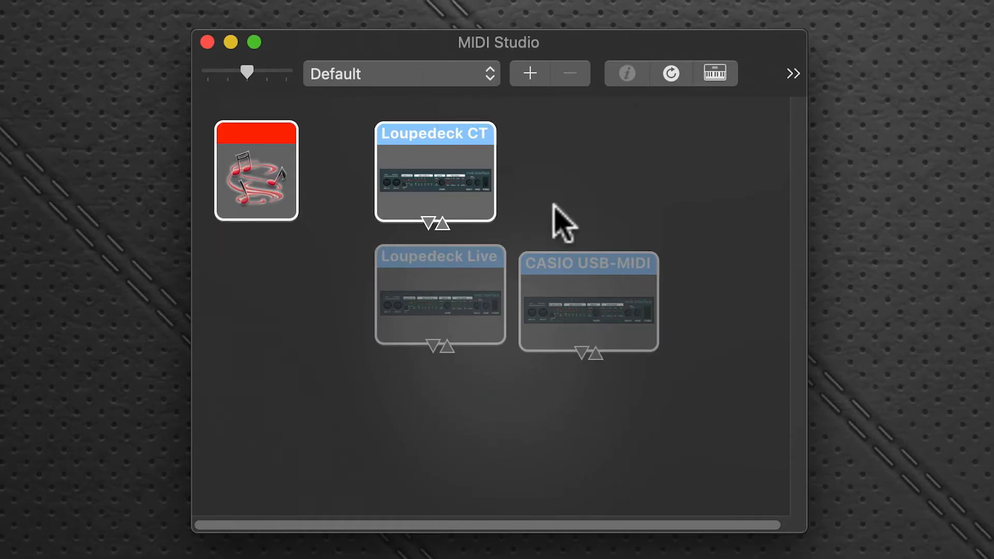
# Select the IAC Driver in MIDI Studio and show its Properties window
pyautogui.click(270, 179)
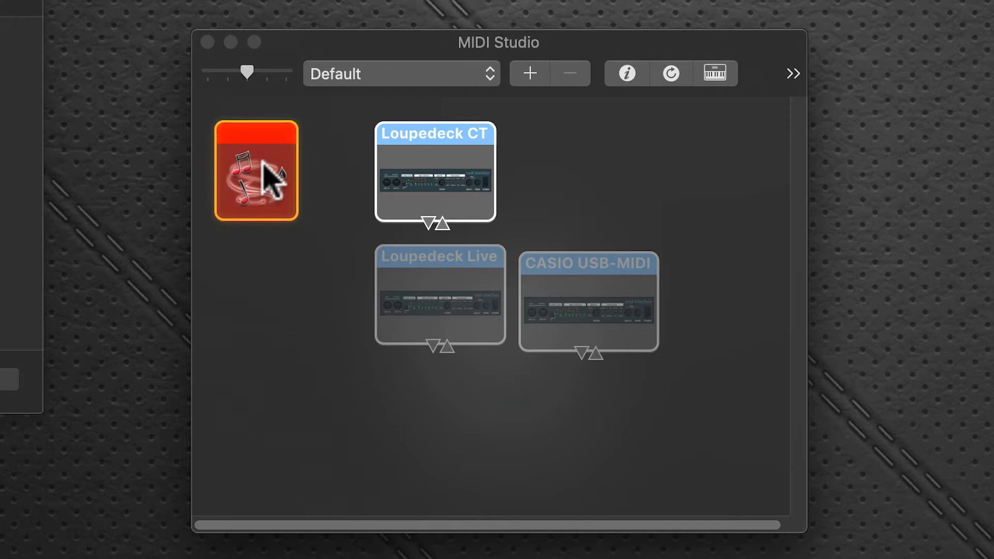
pyautogui.doubleClick(271, 179)
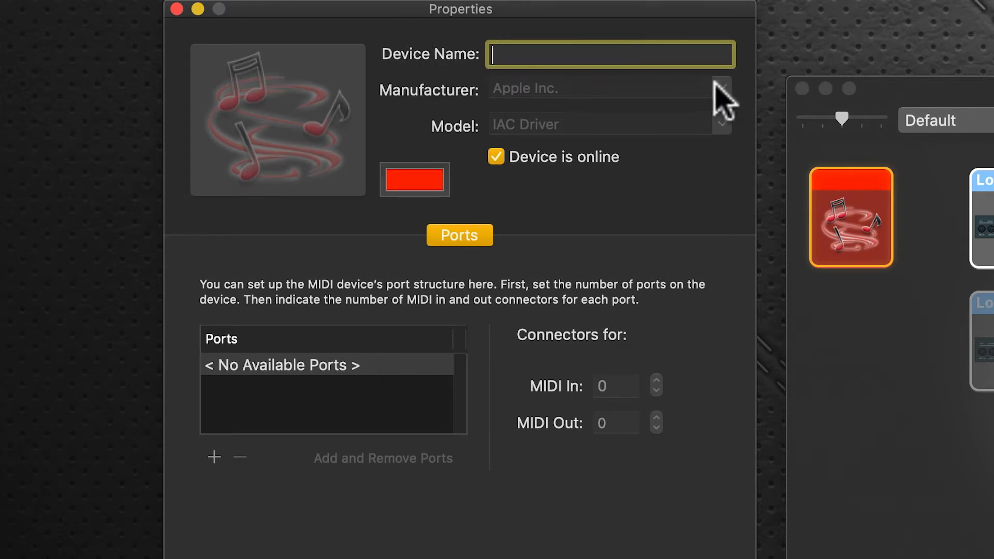
# Add a first IAC Driver port and rename IAC Bus 1 to Mackie2Daw
pyautogui.click(256, 403)
pyautogui.click(215, 458)
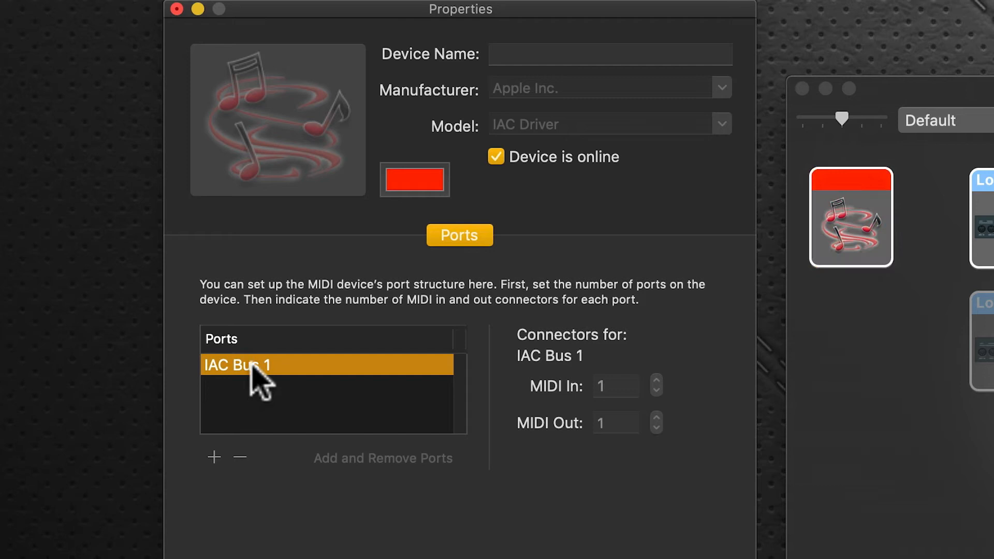
pyautogui.click(259, 369)
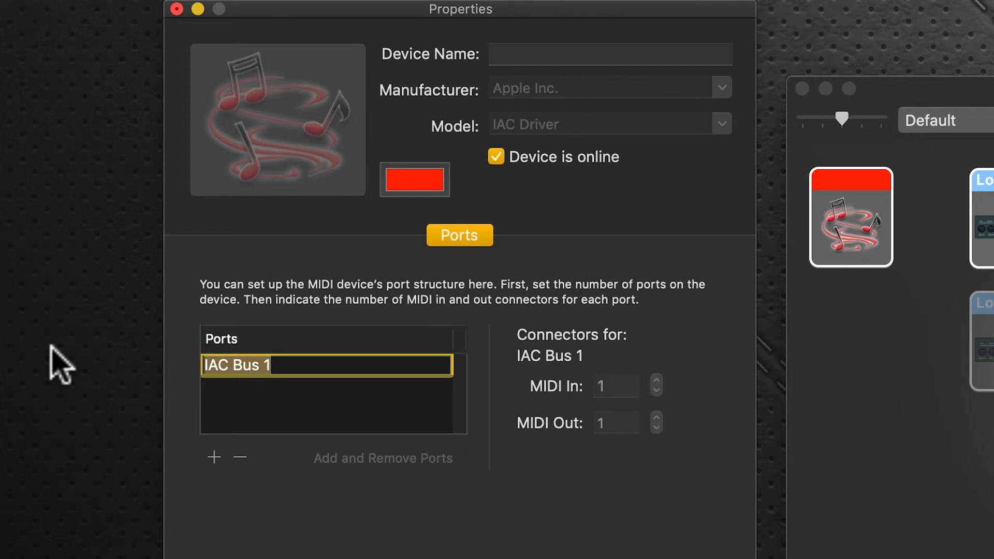
pyautogui.write('Macki')
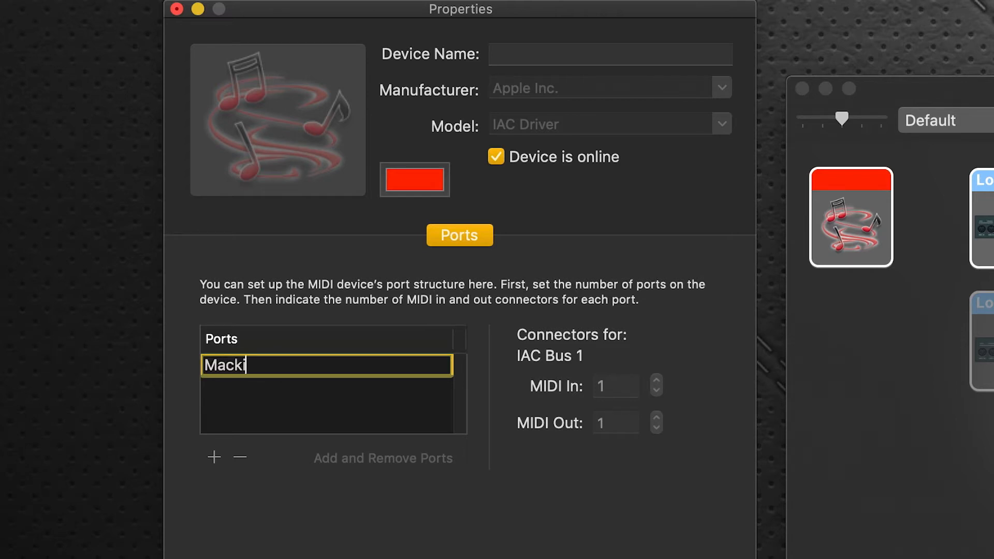
pyautogui.write('e2D')
pyautogui.write('aw')
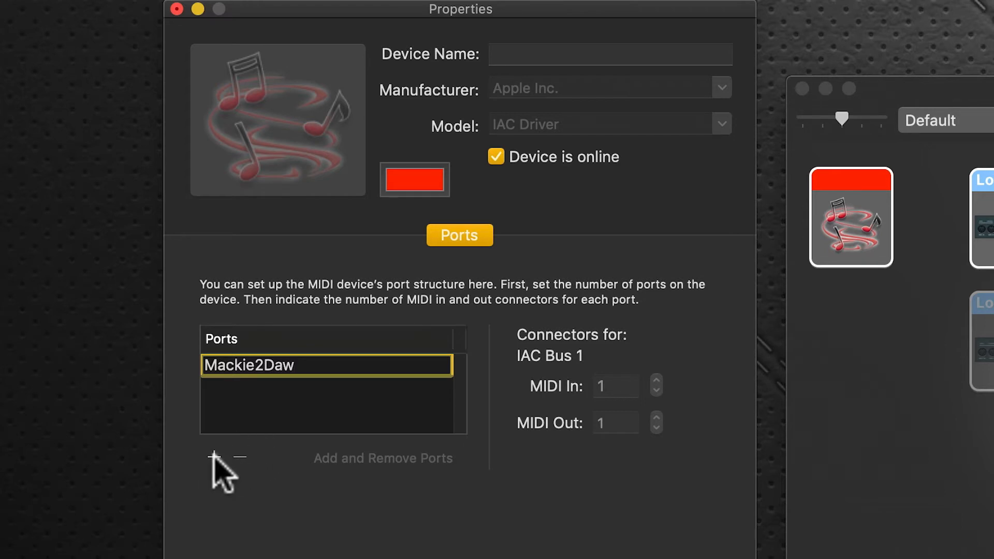
# Add a second port and select IAC Bus 2's name to replace it with Daw2Mackie
pyautogui.click(214, 458)
pyautogui.doubleClick(275, 387)
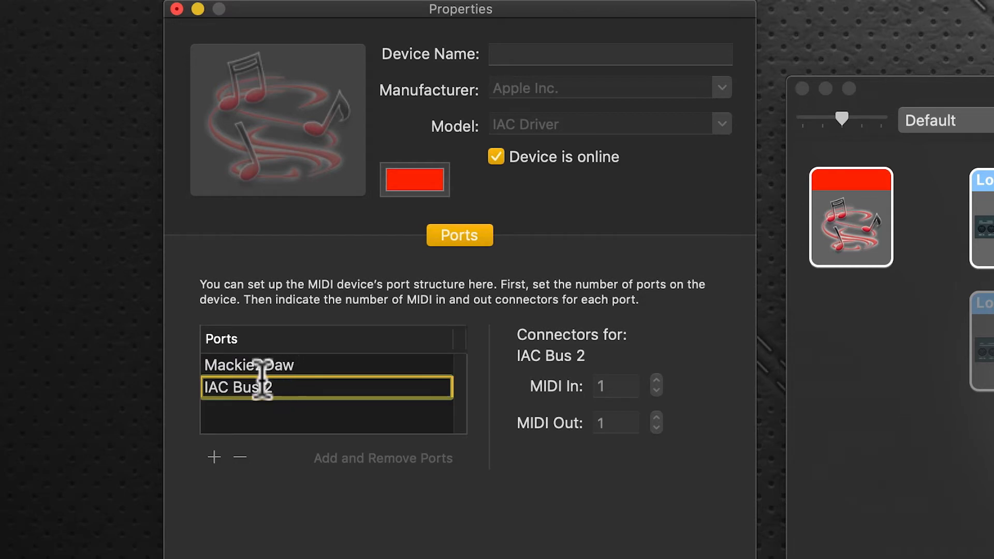
pyautogui.moveTo(273, 388); pyautogui.dragTo(162, 371)
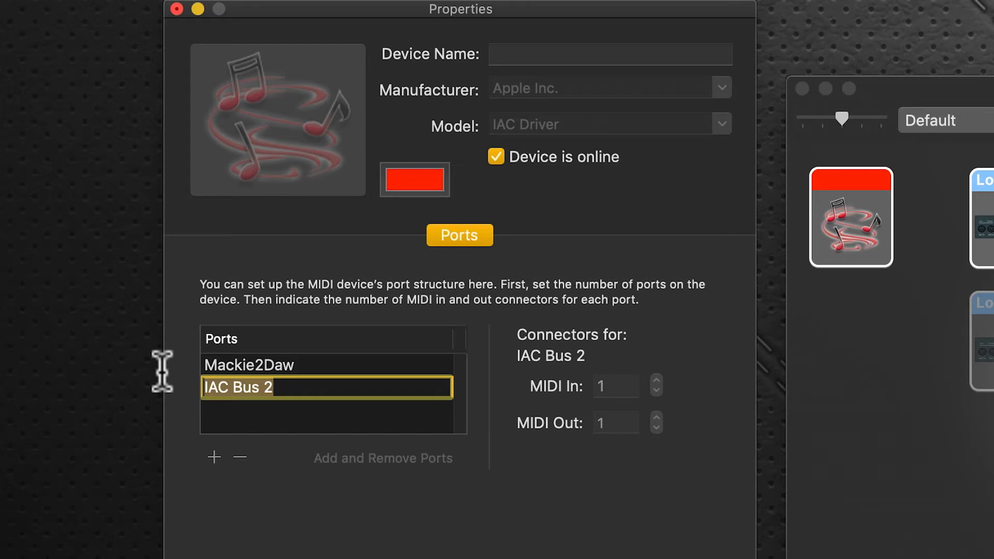
pyautogui.write('Daw2')
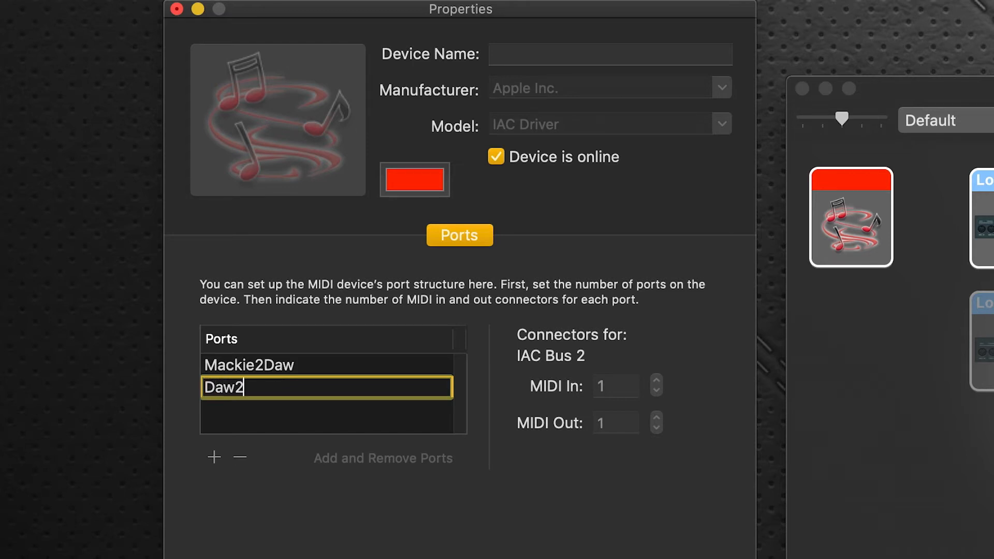
pyautogui.write('Mackie')
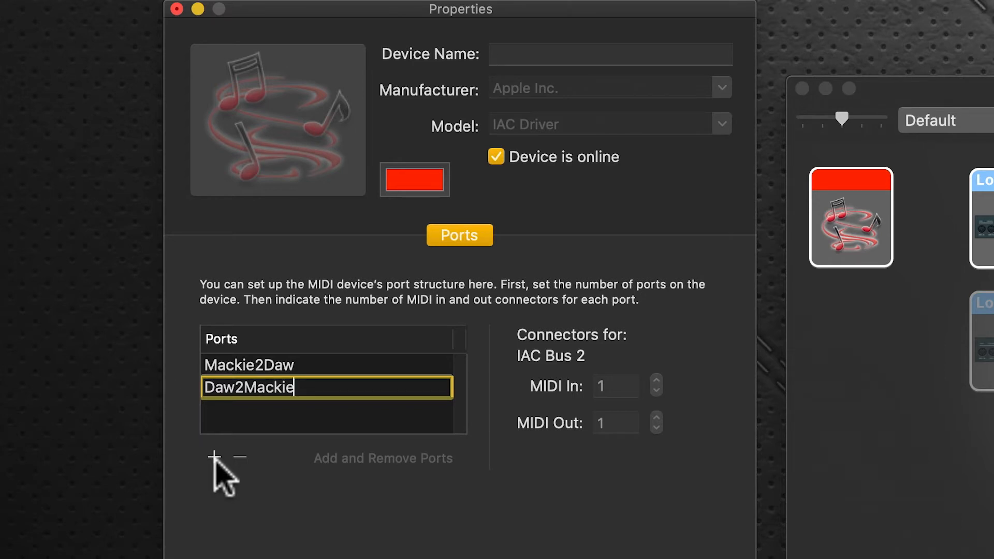
# Add ports StreamDeck2DawTrack and DawTrack2StreamDeck and apply the four-port IAC setup
pyautogui.click(215, 460)
pyautogui.doubleClick(275, 409)
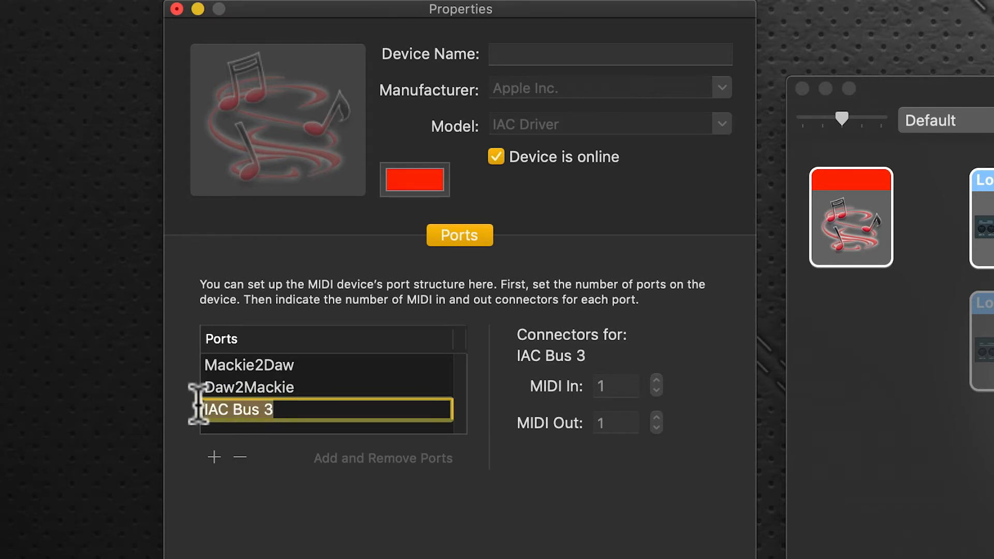
pyautogui.write('S')
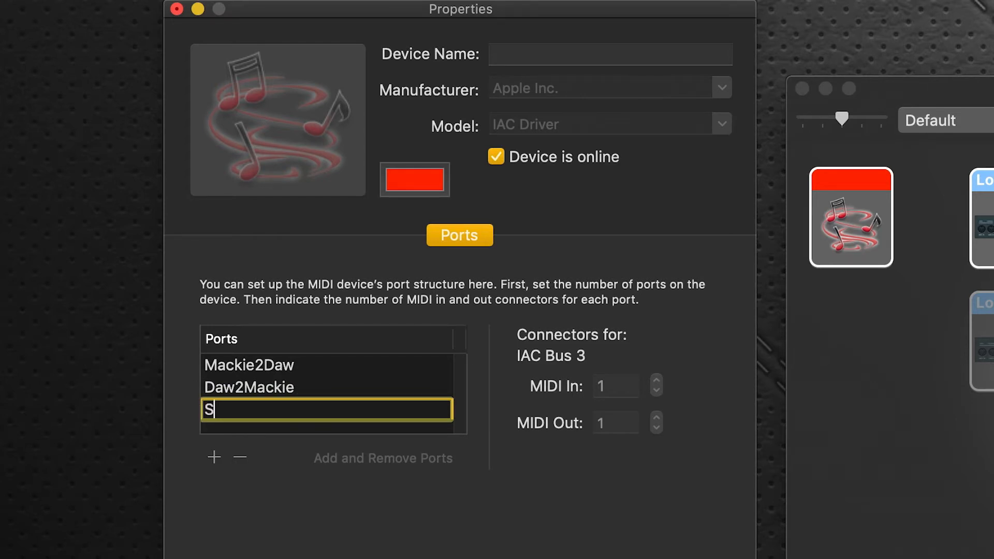
pyautogui.write('tream')
pyautogui.write('Deck')
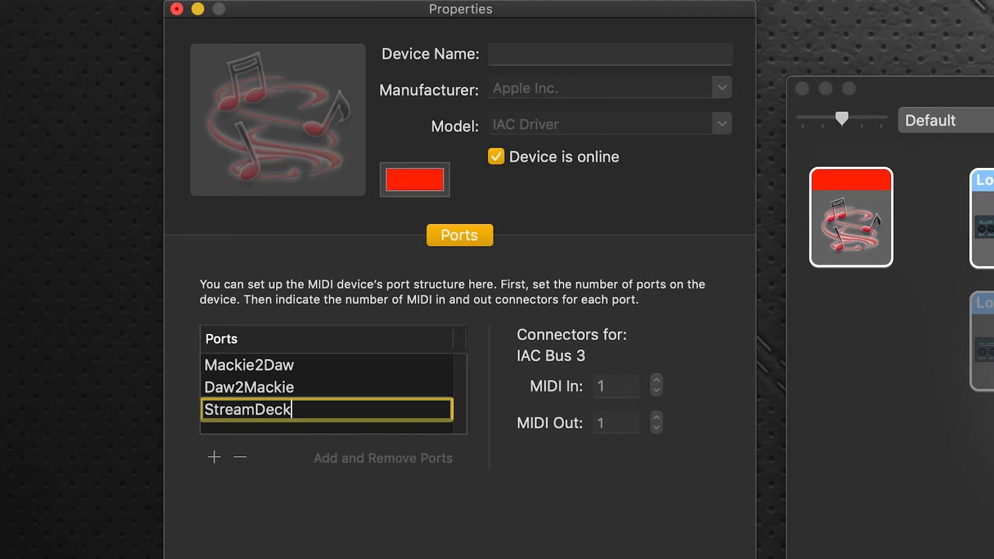
pyautogui.write('2D')
pyautogui.write('aw')
pyautogui.write('Track')
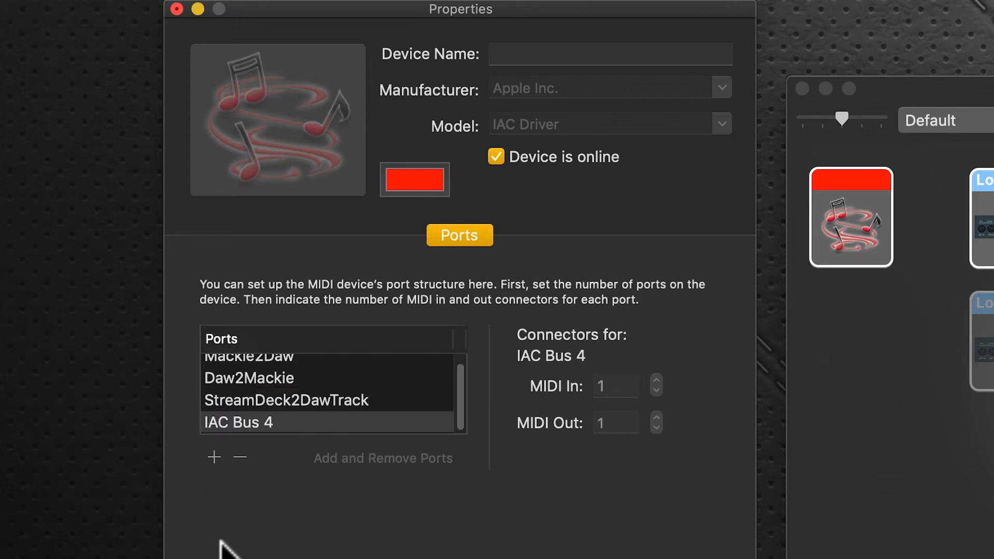
pyautogui.doubleClick(259, 423)
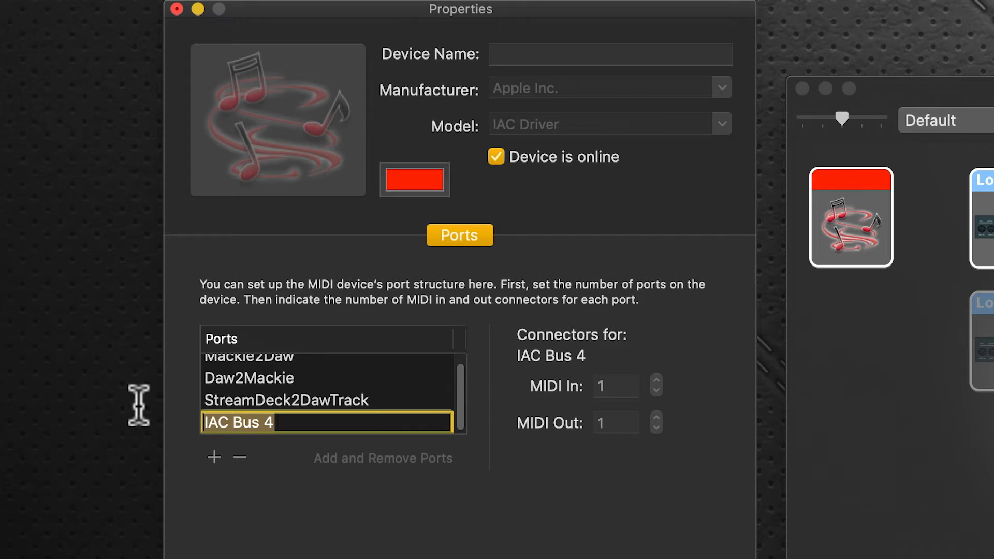
pyautogui.write('D')
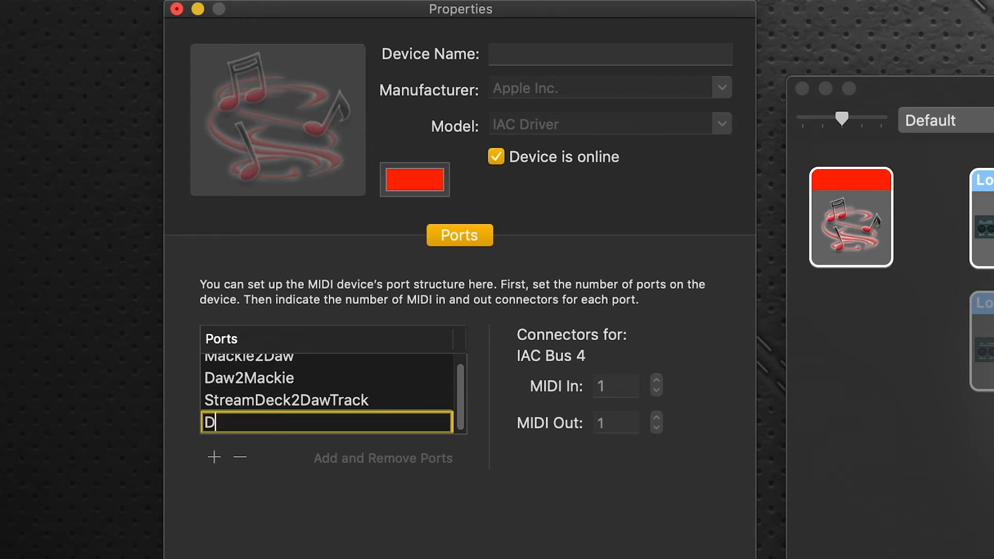
pyautogui.write('aw')
pyautogui.write('Tra')
pyautogui.write('ck2')
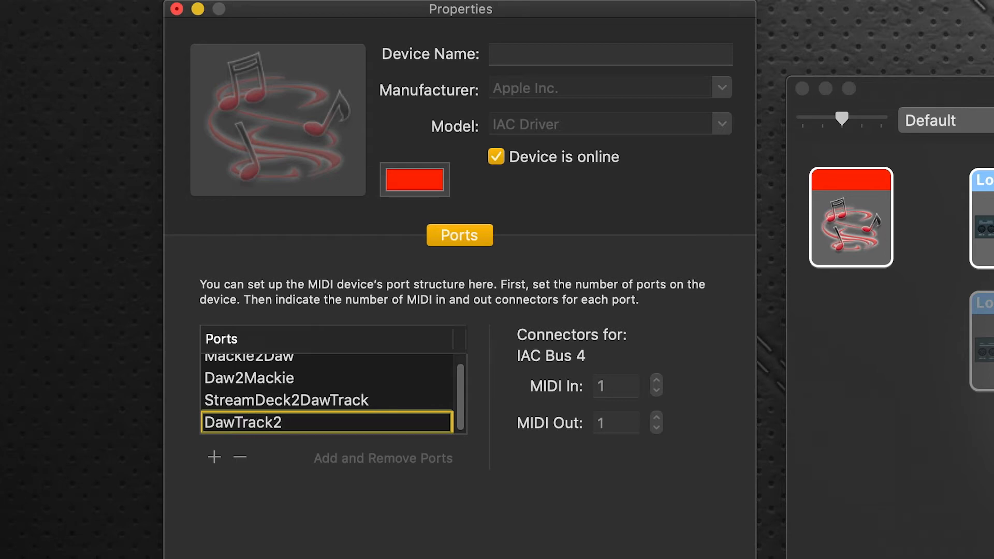
pyautogui.write('StreamDe')
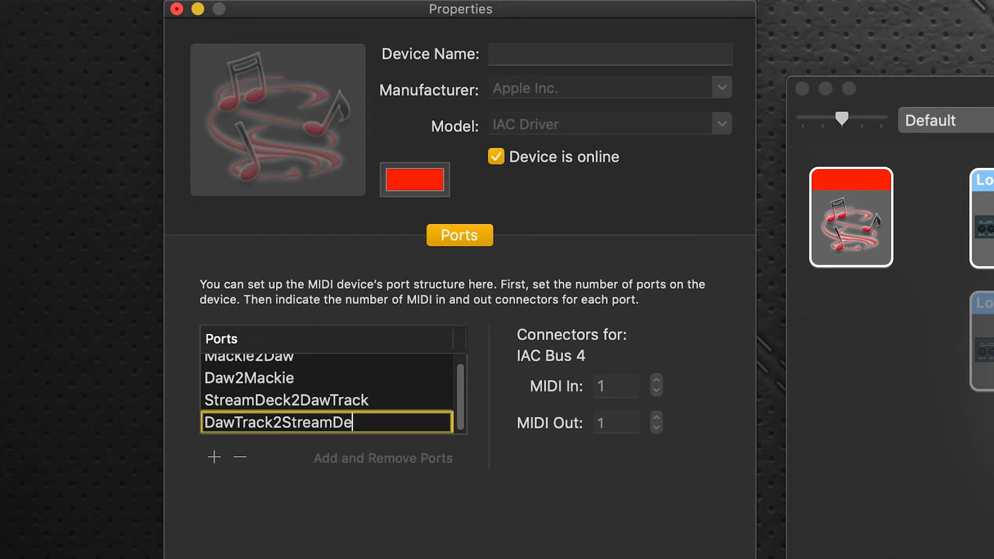
pyautogui.write('ck')
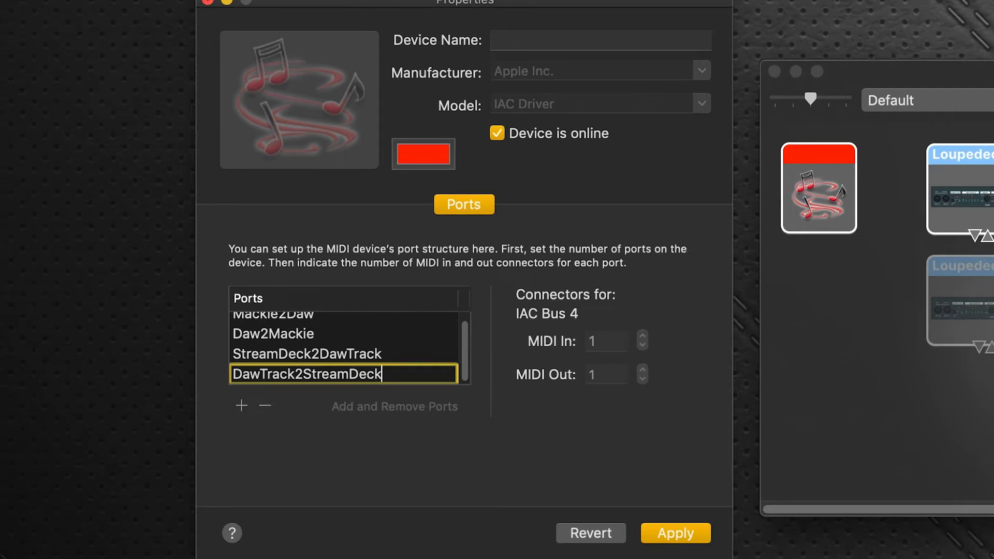
pyautogui.click(676, 532)
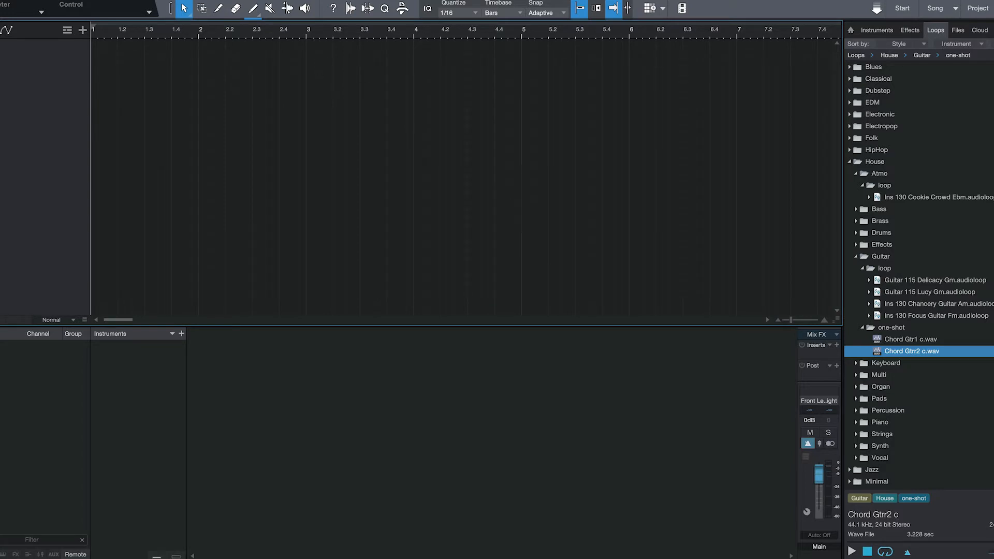
# Bring up Studio One's Preferences on the empty External Devices page
pyautogui.click(15, 2)
pyautogui.click(32, 15)
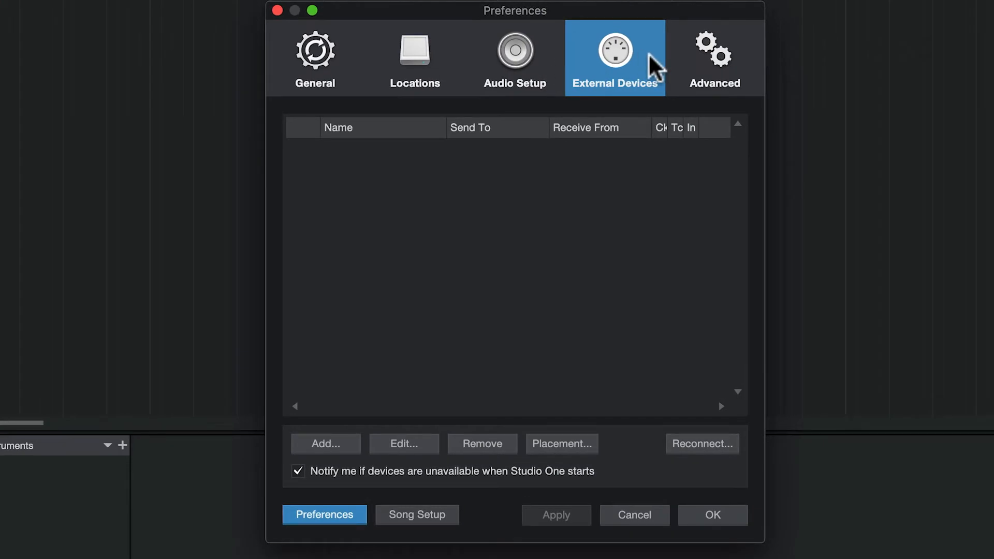
# Start a new external device and choose the Mackie Control model
pyautogui.click(335, 439)
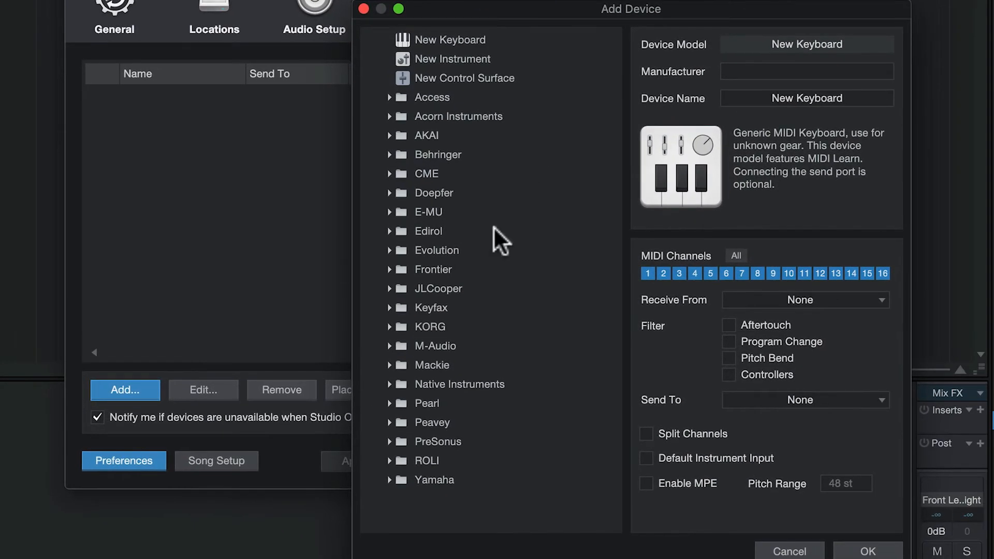
pyautogui.click(389, 364)
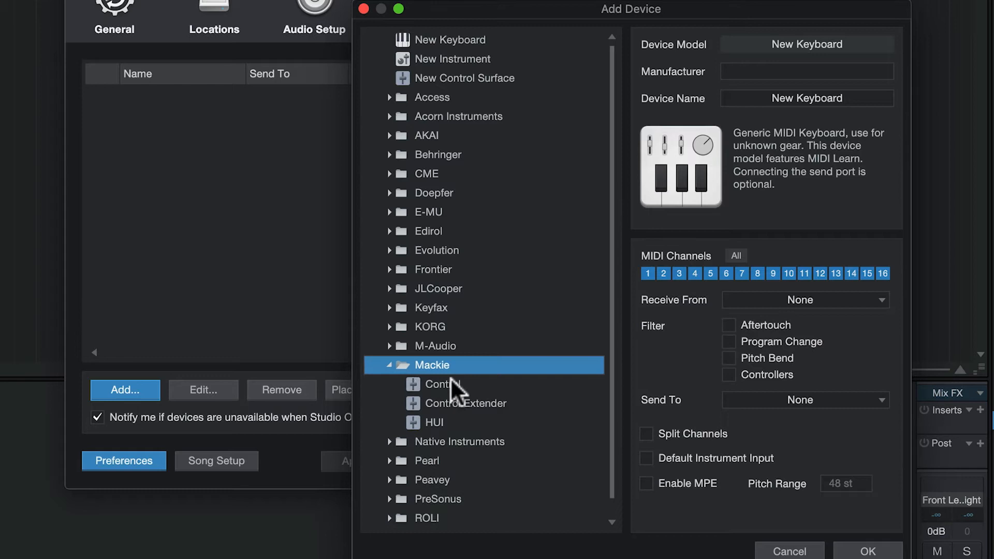
pyautogui.click(448, 379)
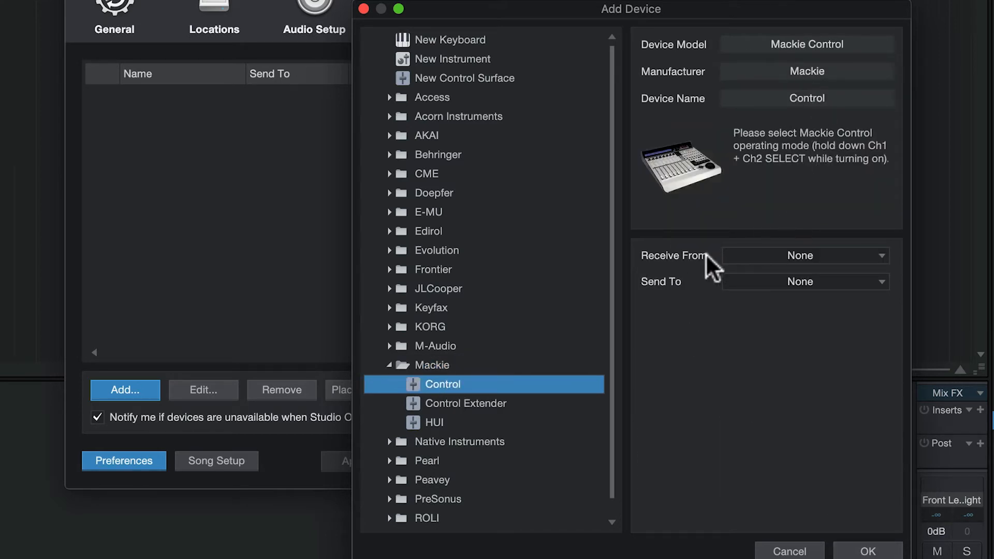
# Route it to receive from IAC Driver Mackie2Daw, send to Daw2Mackie, and confirm
pyautogui.click(796, 254)
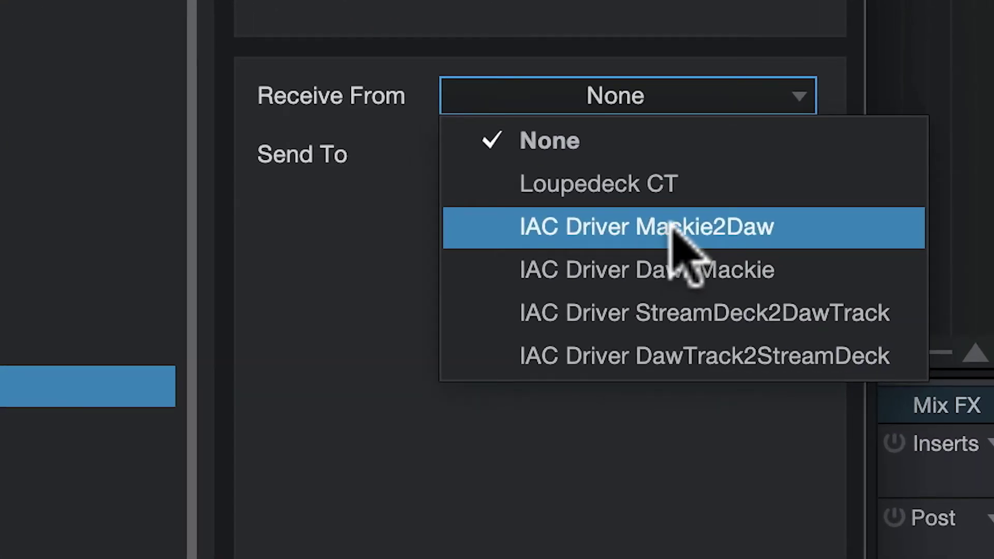
pyautogui.click(669, 226)
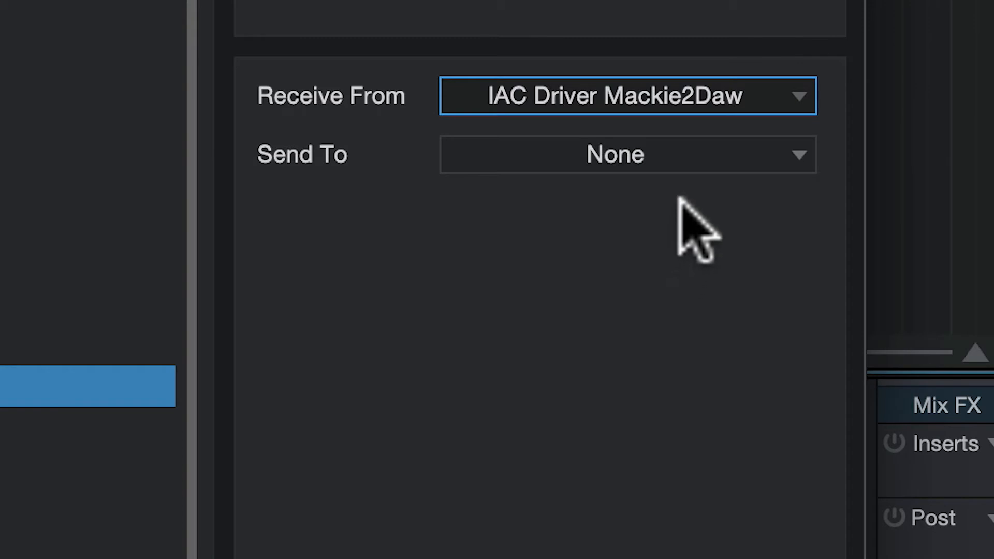
pyautogui.click(649, 154)
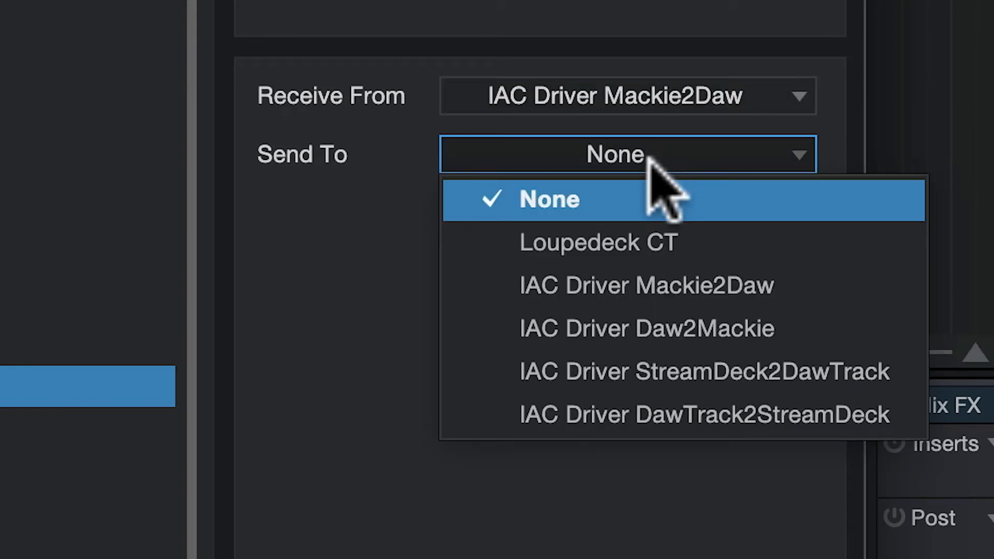
pyautogui.click(692, 328)
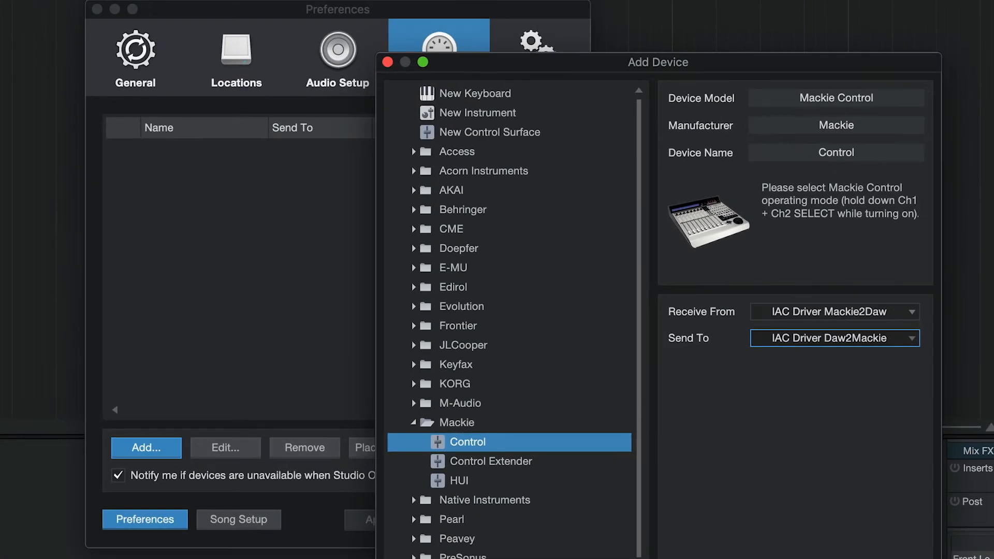
pyautogui.click(971, 548)
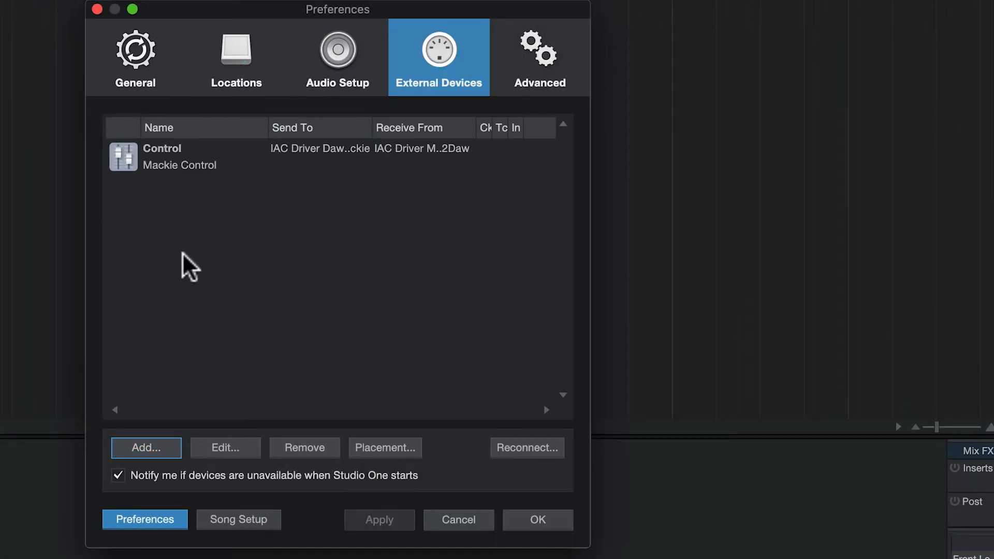
# Add a New Keyboard device receiving from IAC Driver StreamDeck2DawTrack
pyautogui.click(153, 446)
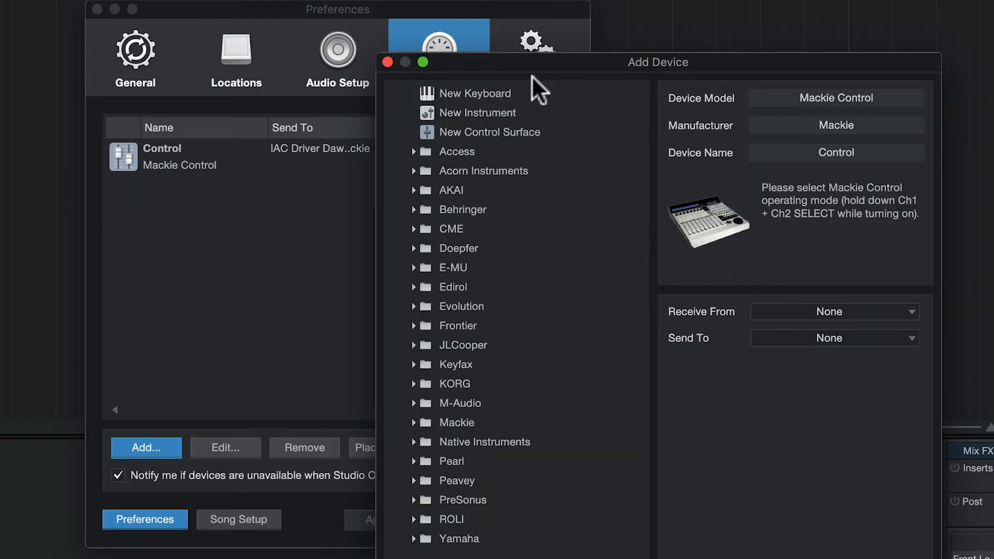
pyautogui.click(492, 92)
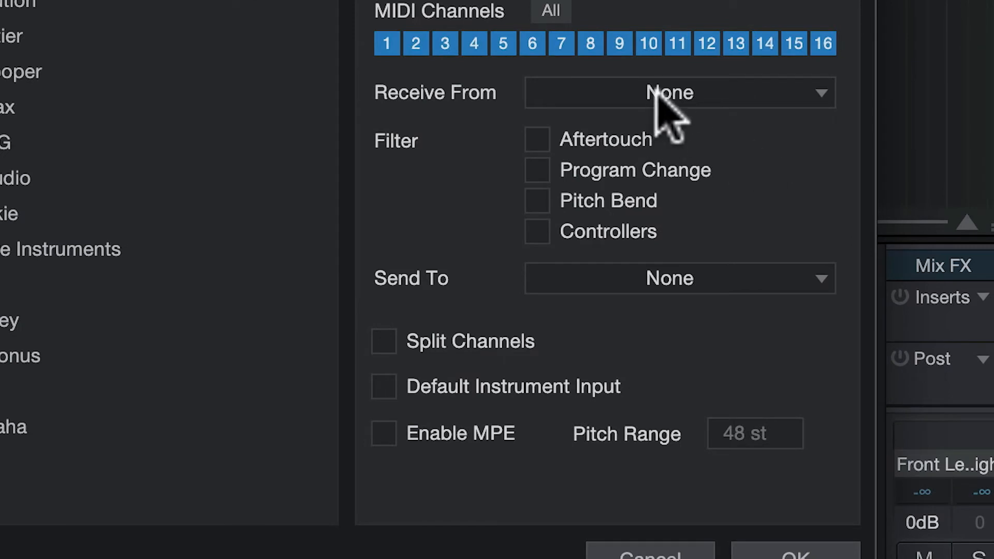
pyautogui.click(659, 92)
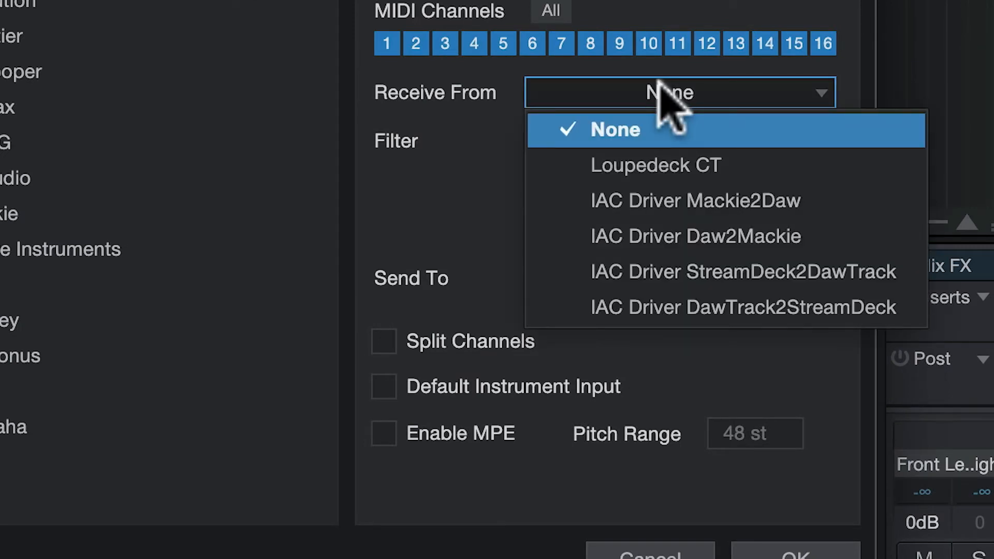
pyautogui.click(768, 272)
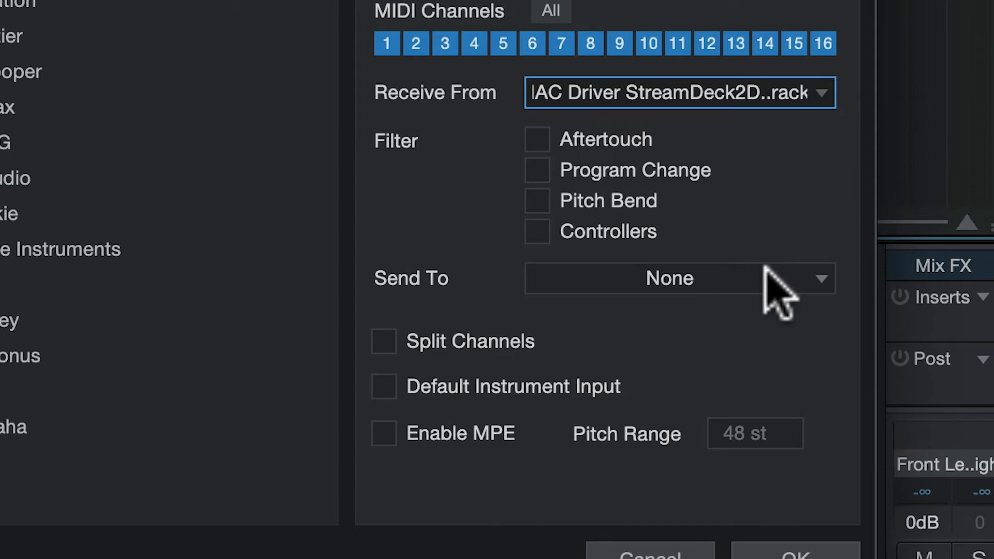
# Send it to IAC Driver DawTrack2StreamDeck, confirm the device and close Preferences
pyautogui.click(610, 278)
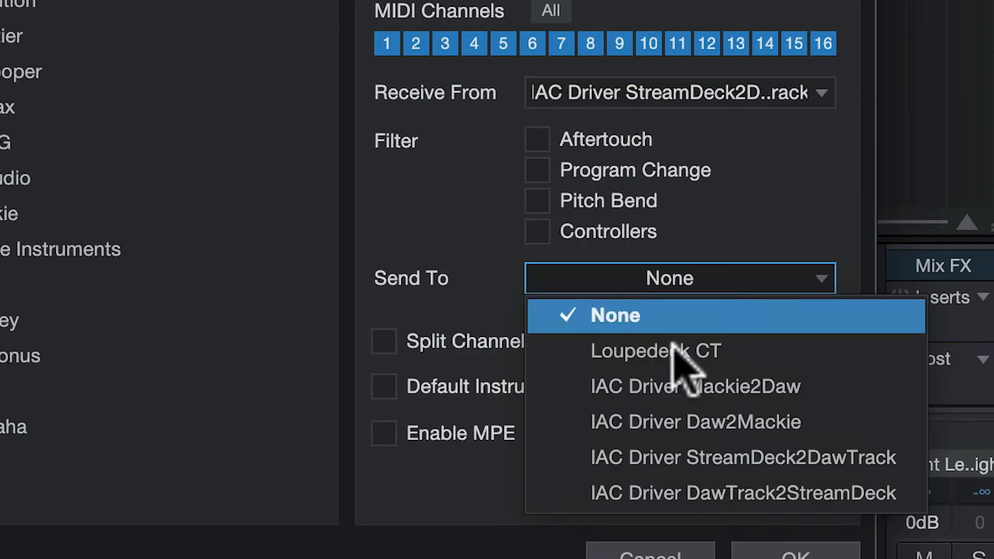
pyautogui.click(737, 493)
pyautogui.click(792, 553)
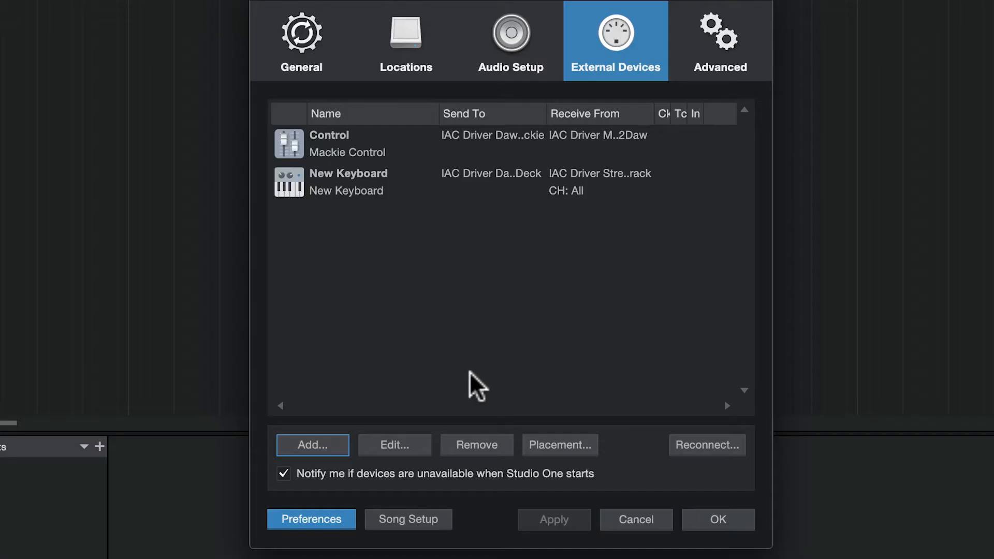
pyautogui.click(718, 520)
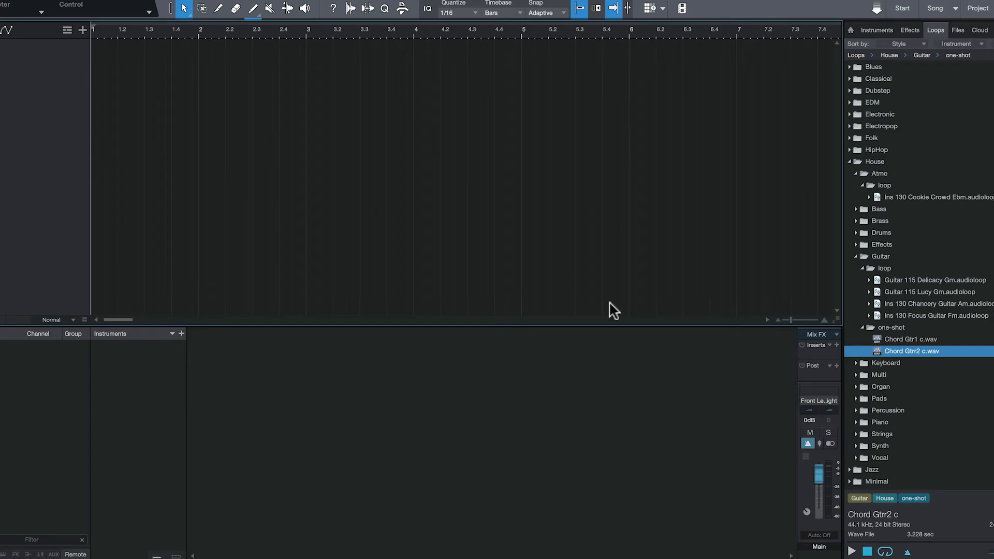
# Hide the console, show the External panel and edit the Mackie Control device
pyautogui.press('F3')
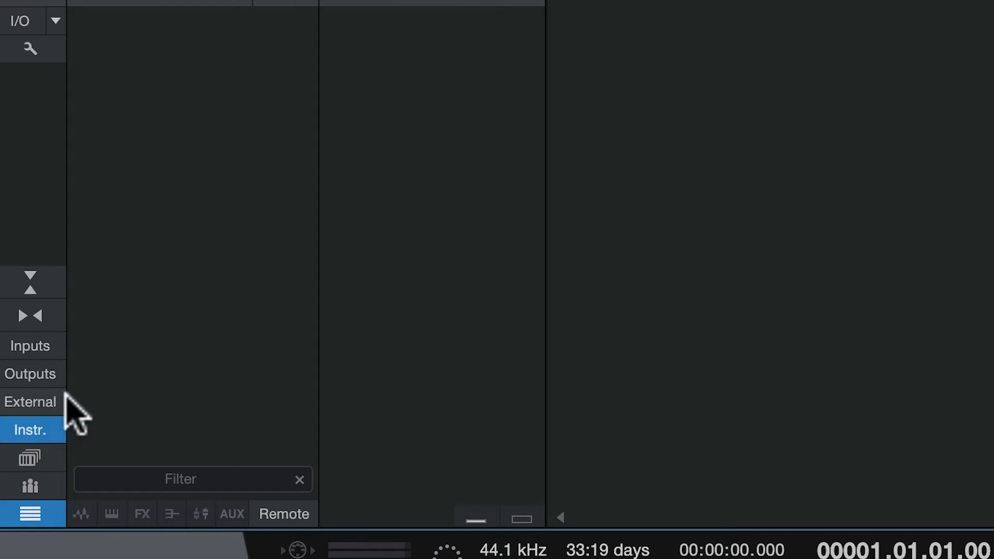
pyautogui.click(35, 402)
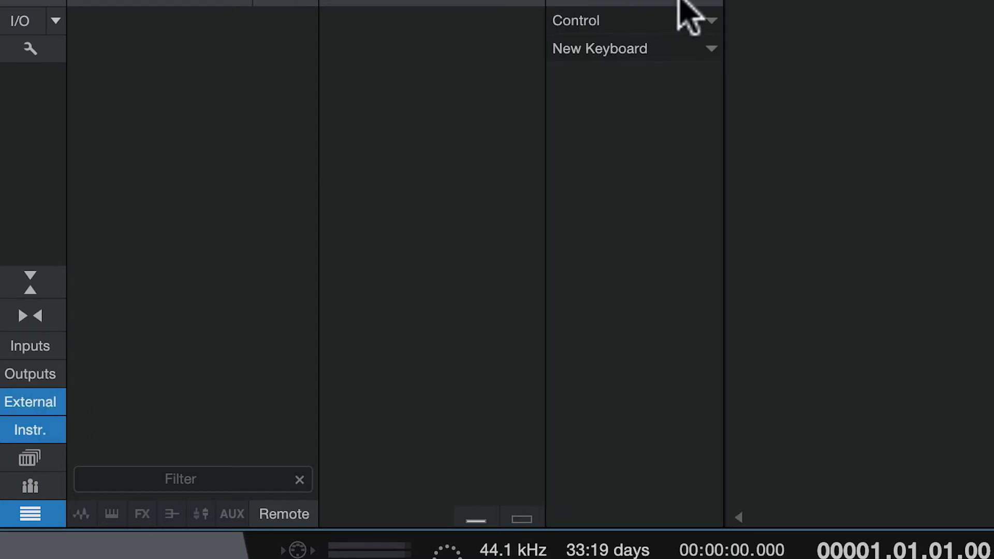
pyautogui.click(709, 21)
pyautogui.click(746, 50)
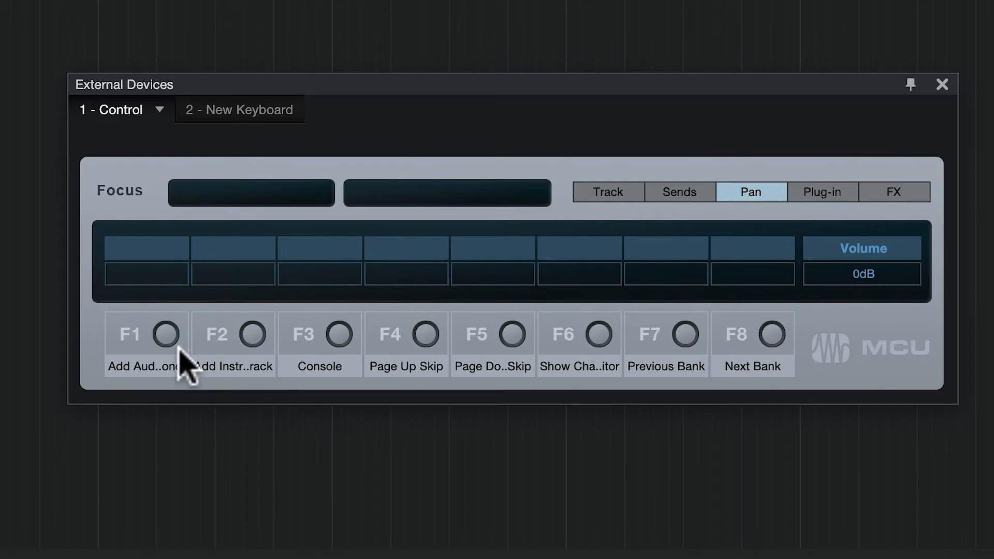
# Assign Add Audio Track (mono) to the Mackie Control F1 key via Assign Command
pyautogui.rightClick(163, 334)
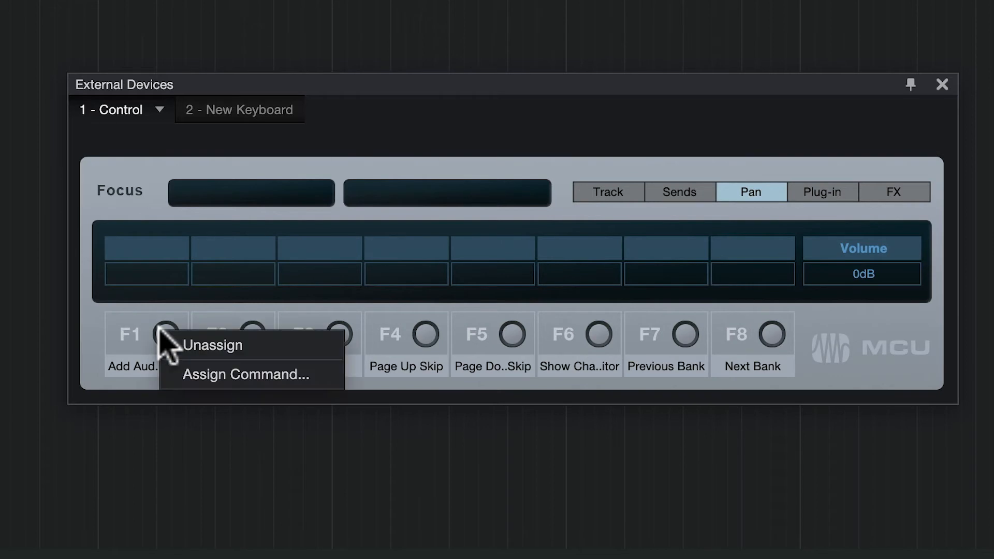
pyautogui.click(210, 374)
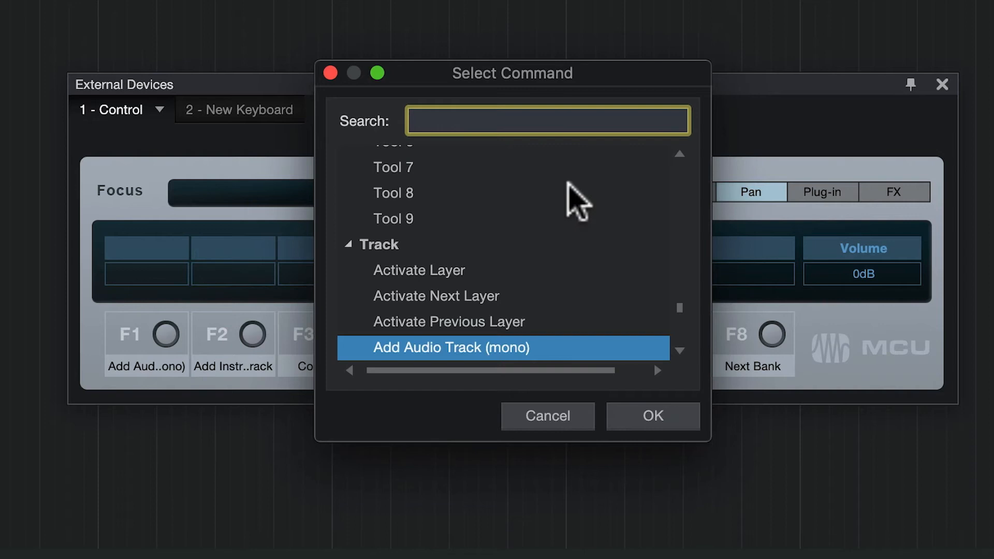
pyautogui.scroll(5, 613, 279)
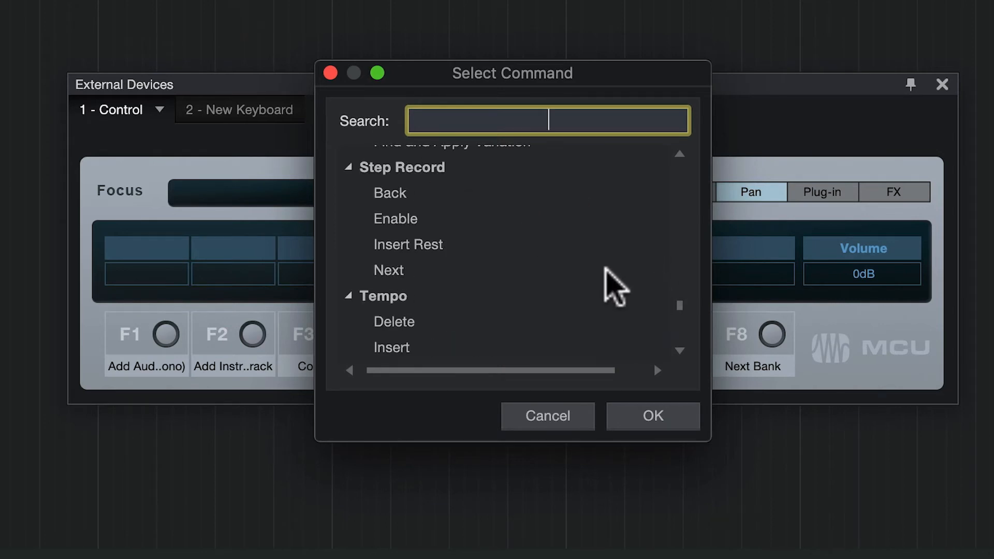
pyautogui.scroll(5, 606, 279)
pyautogui.scroll(5, 598, 264)
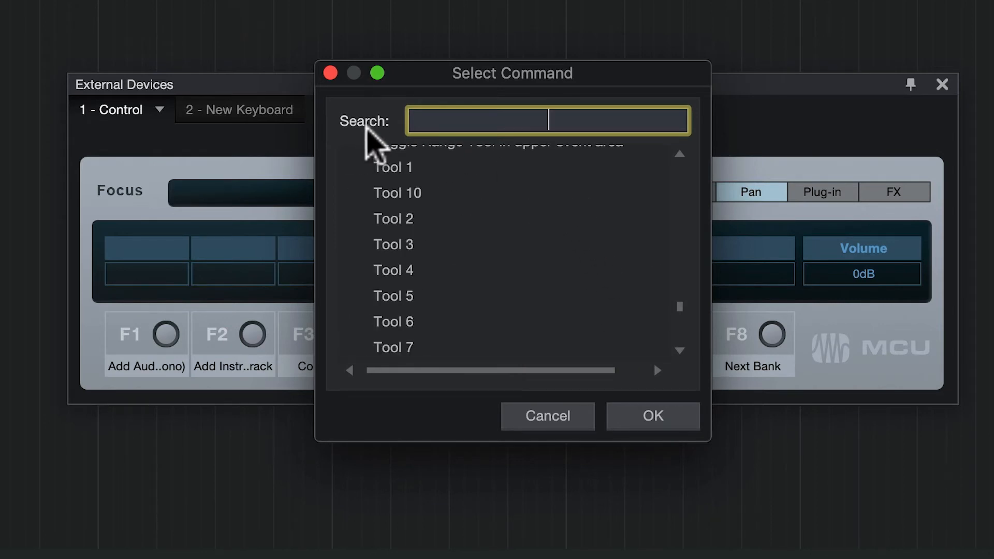
pyautogui.write('add ')
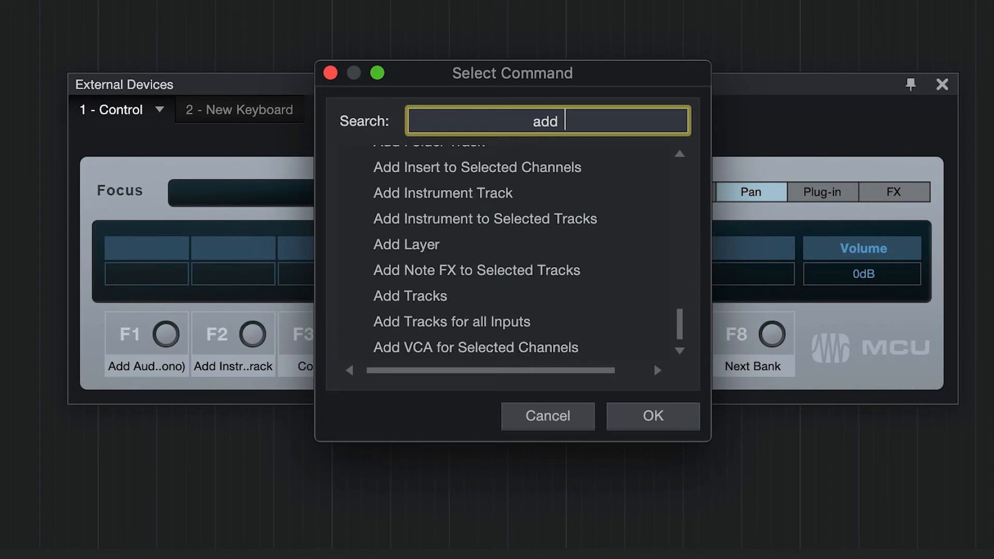
pyautogui.write('audio')
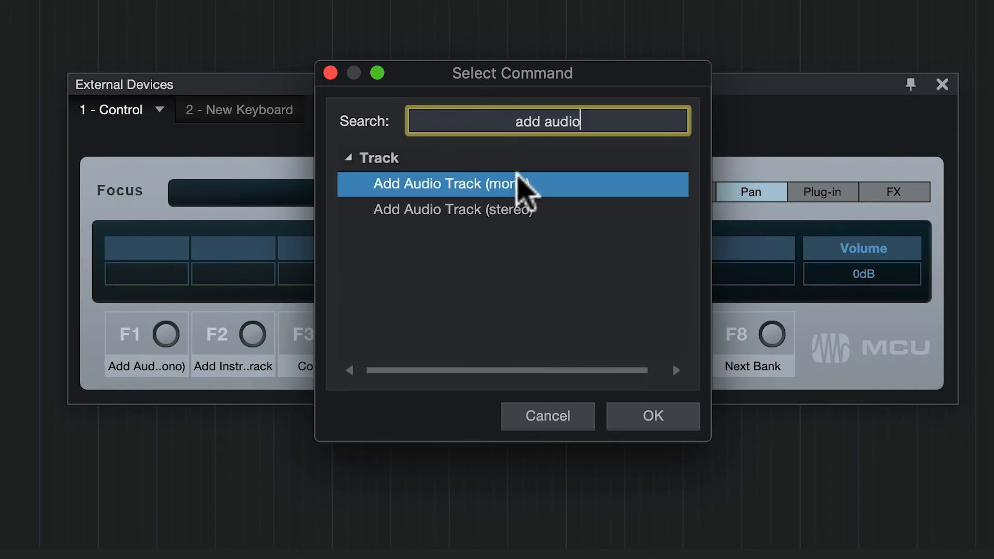
pyautogui.click(527, 186)
pyautogui.click(648, 418)
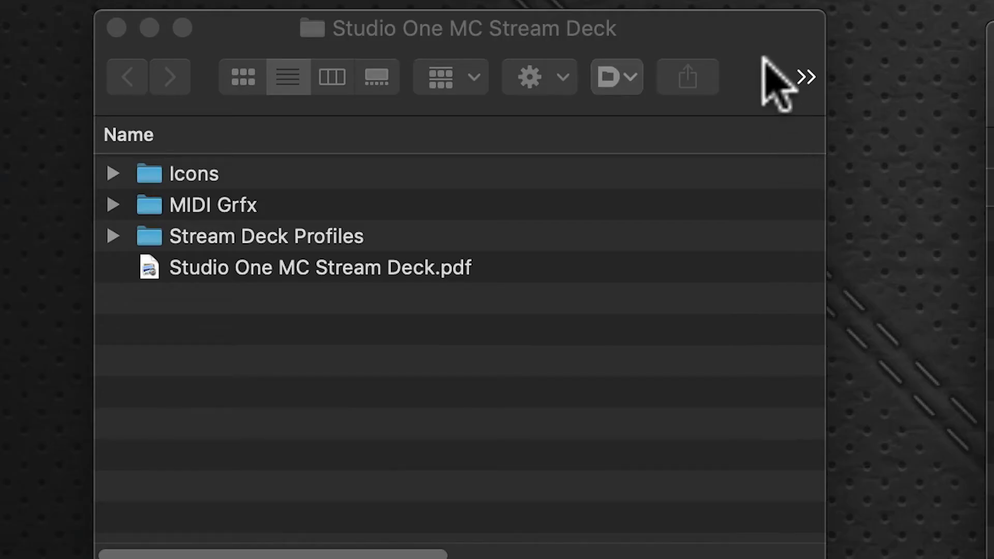
# In Finder, browse MIDI Grfx > Mac to locate the Trevliga Spel graphics folder
pyautogui.click(769, 327)
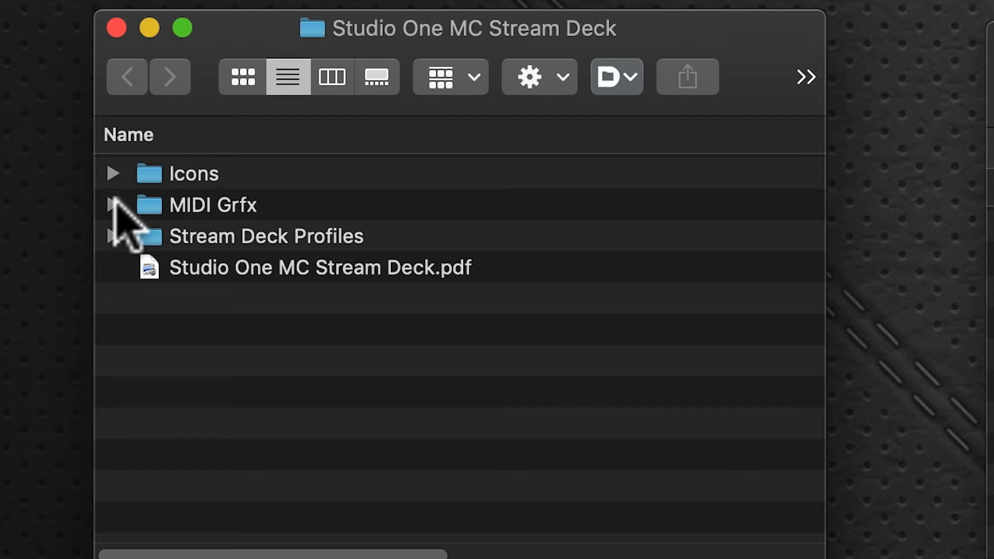
pyautogui.click(113, 204)
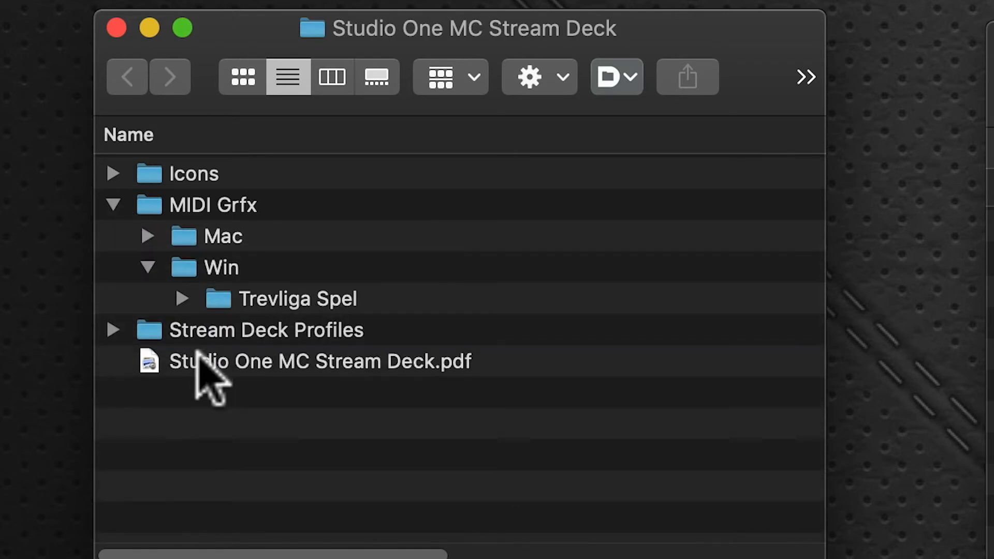
pyautogui.click(147, 268)
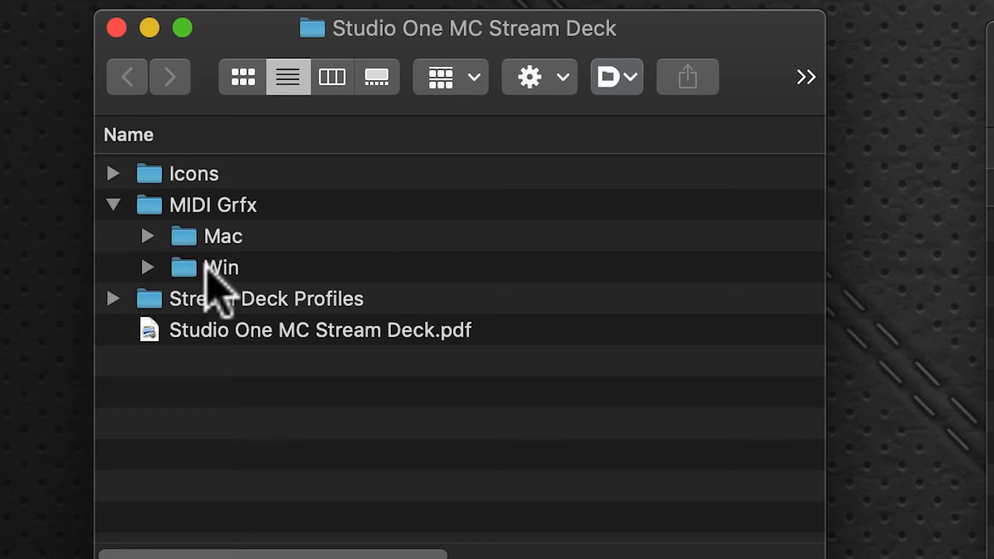
pyautogui.click(149, 236)
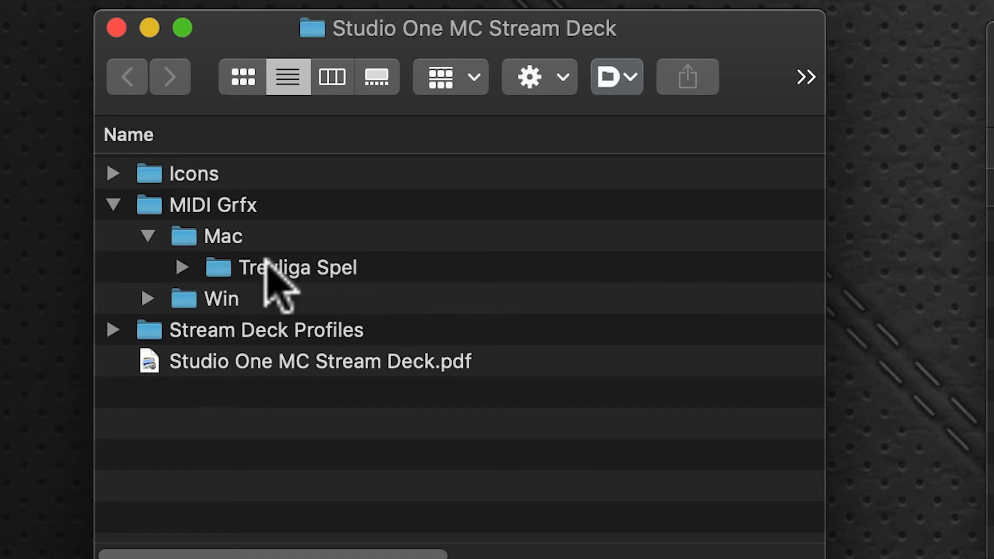
pyautogui.click(180, 268)
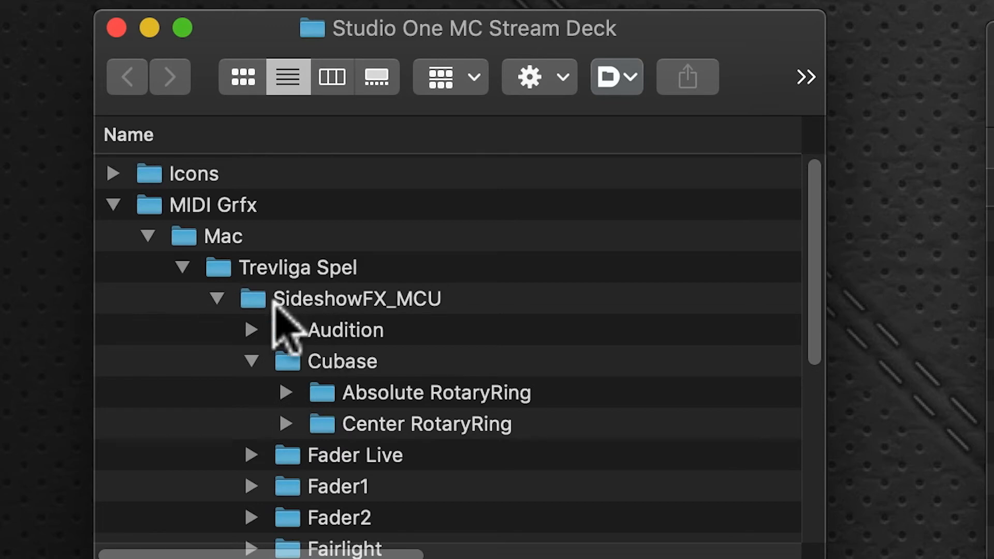
pyautogui.click(216, 298)
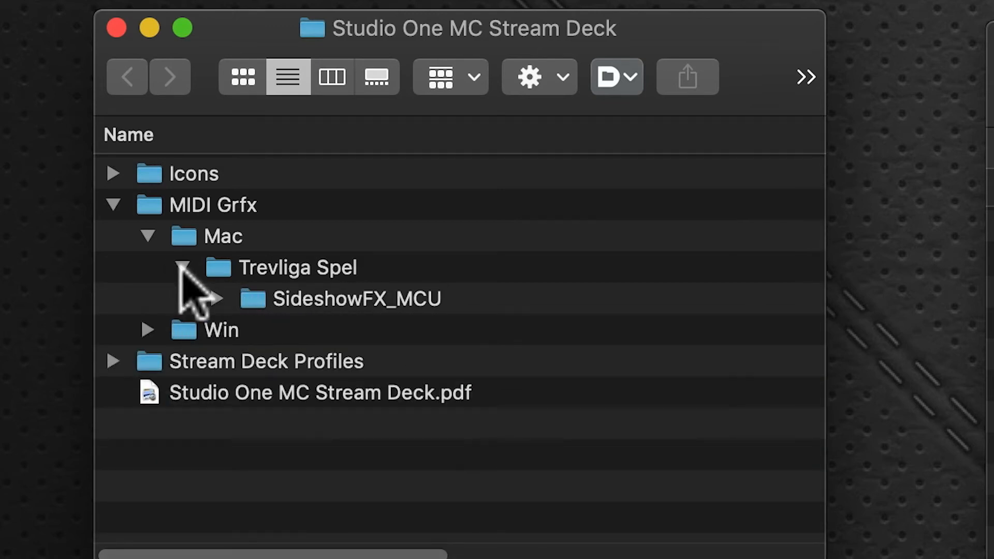
pyautogui.click(180, 268)
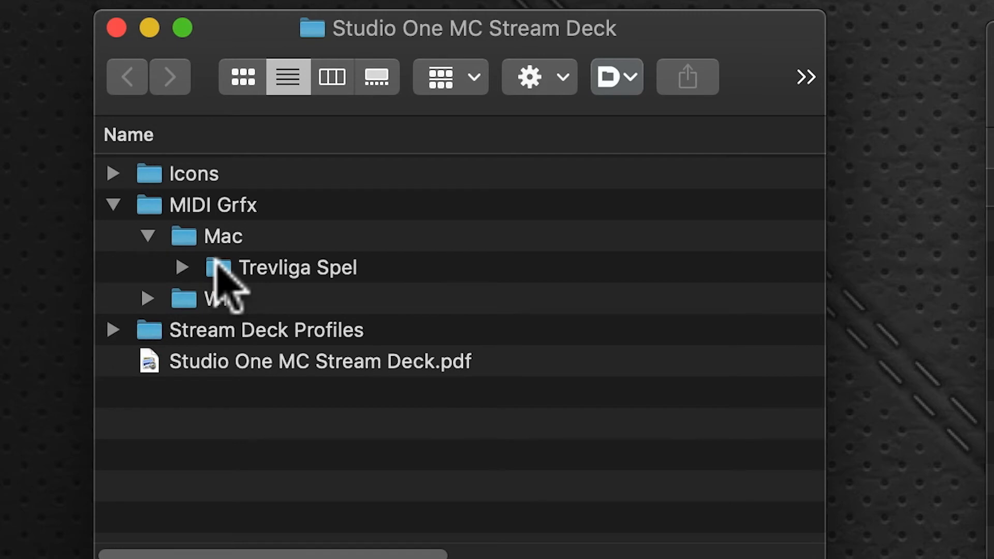
# Copy the Trevliga Spel folder into the Documents folder
pyautogui.click(221, 276)
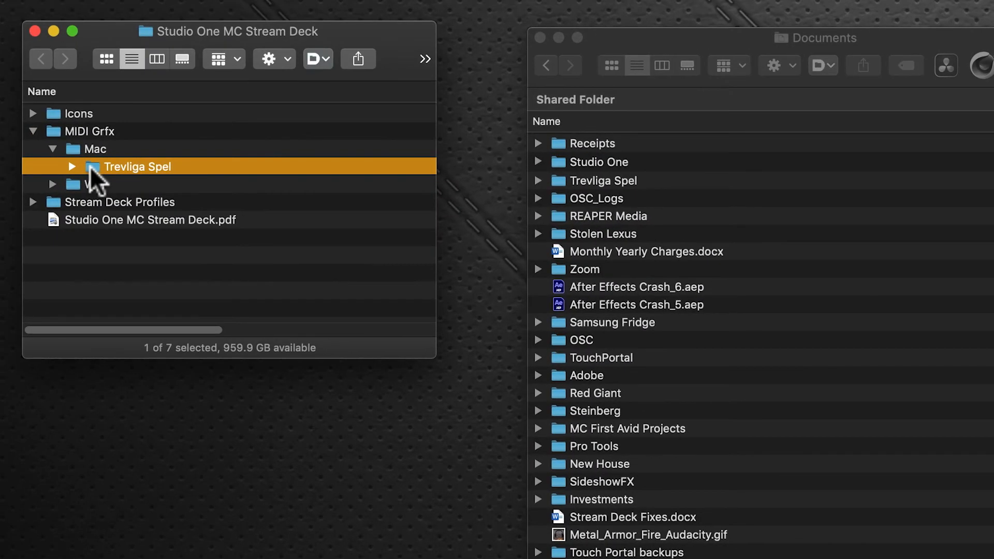
pyautogui.moveTo(90, 167)
pyautogui.mouseDown()
pyautogui.moveTo(785, 201)
pyautogui.moveTo(115, 161)
pyautogui.mouseUp()
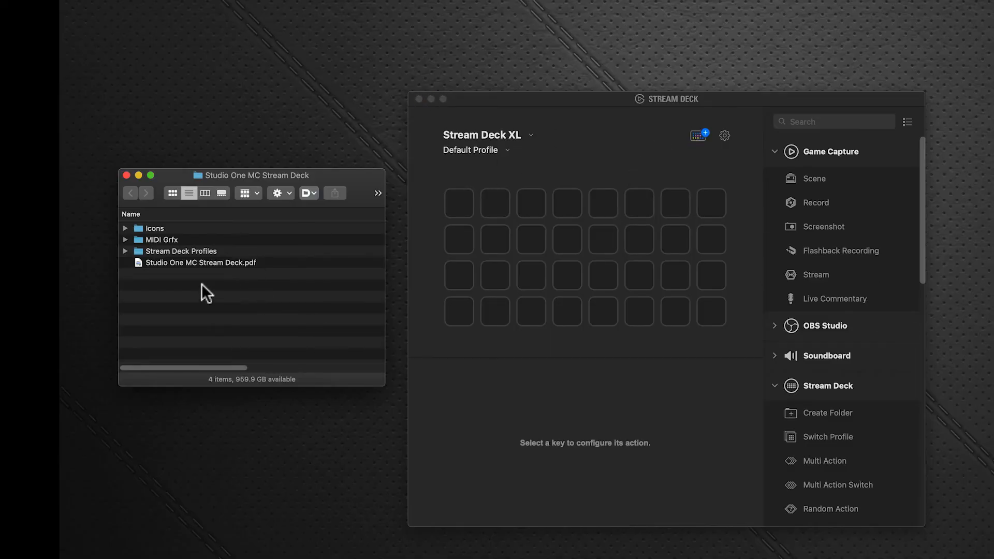
# Start a profile import from Stream Deck Preferences > Profiles
pyautogui.click(724, 136)
pyautogui.click(573, 22)
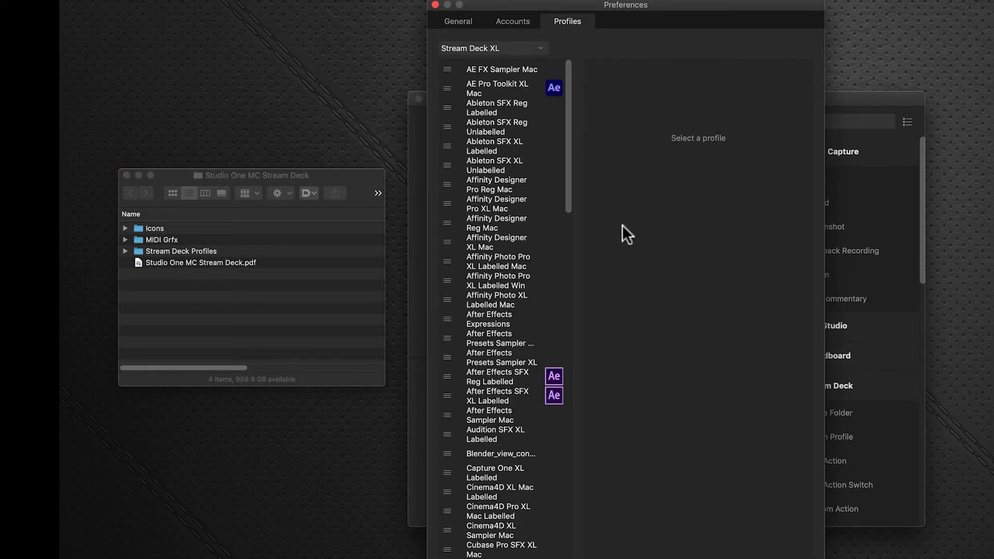
pyautogui.scroll(-15, 565, 158)
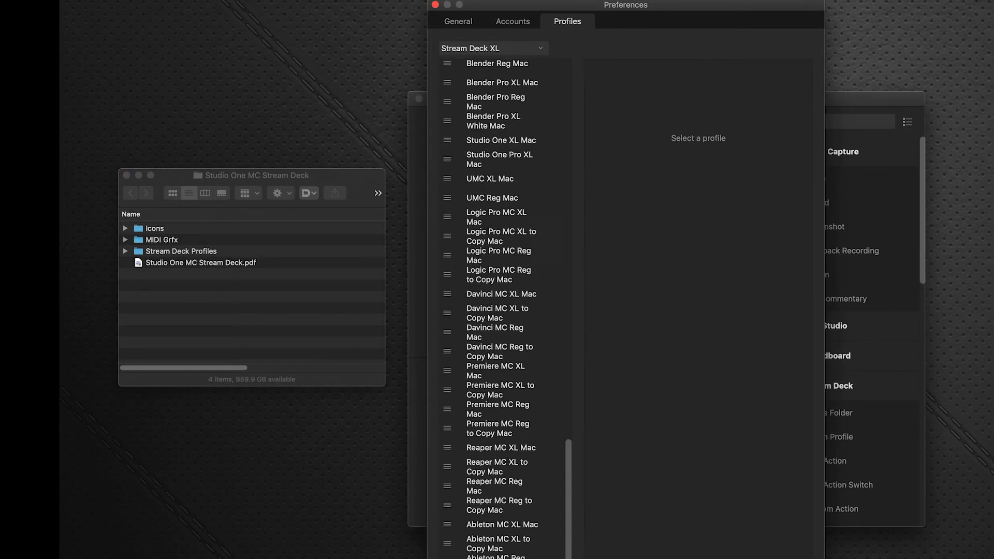
pyautogui.scroll(-10, 565, 157)
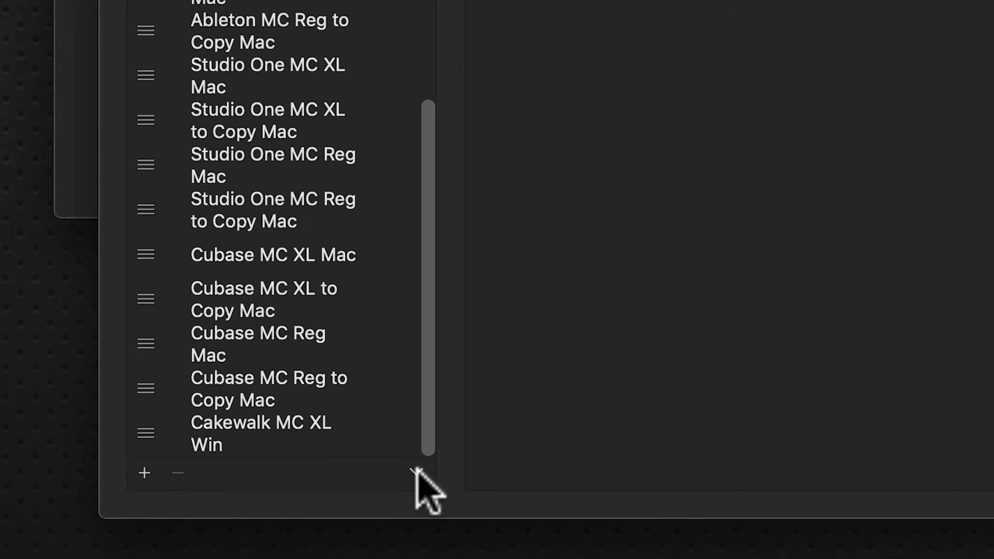
pyautogui.click(419, 470)
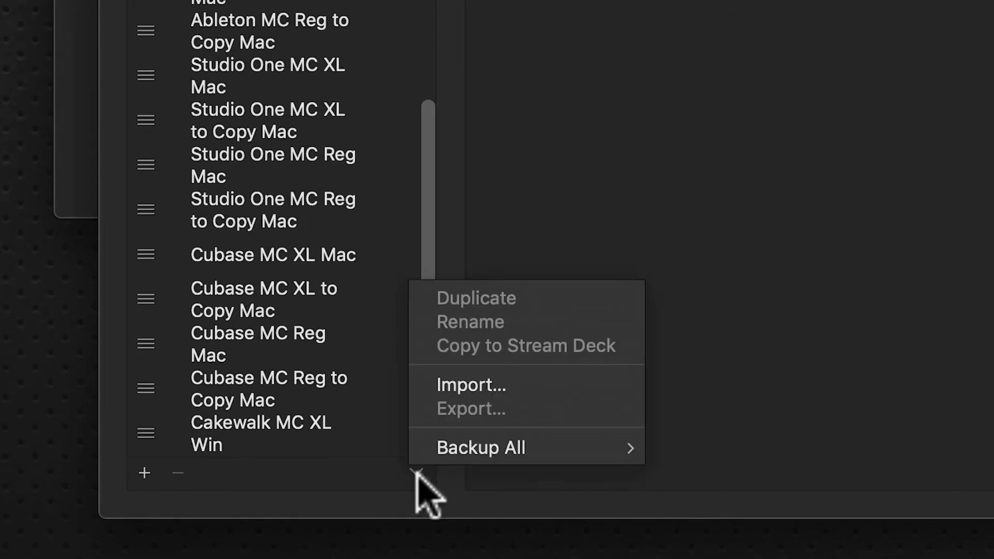
pyautogui.click(471, 389)
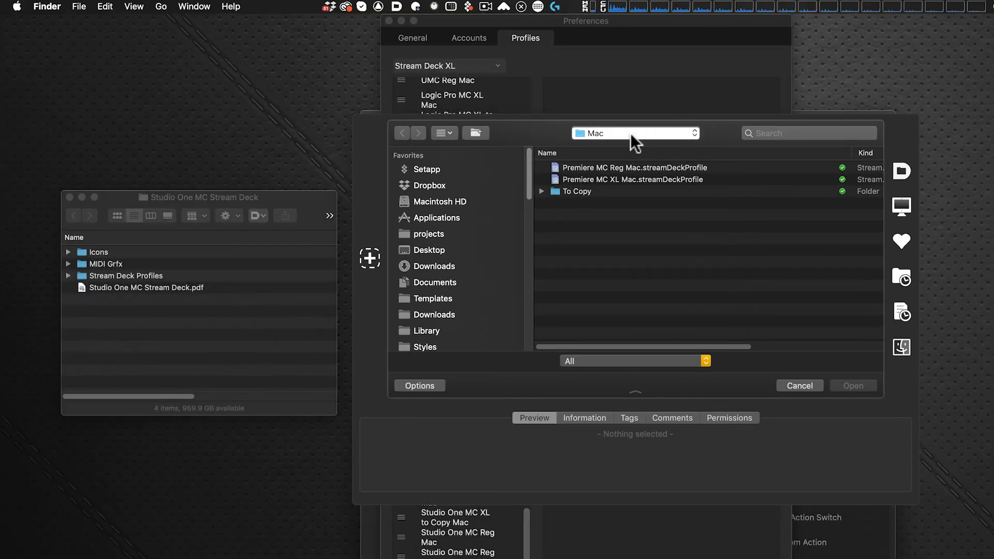
# Import the Studio One MC XL Mac profile from Stream Deck Profiles > Mac and review its mixer and MCU pages
pyautogui.click(636, 133)
pyautogui.click(625, 129)
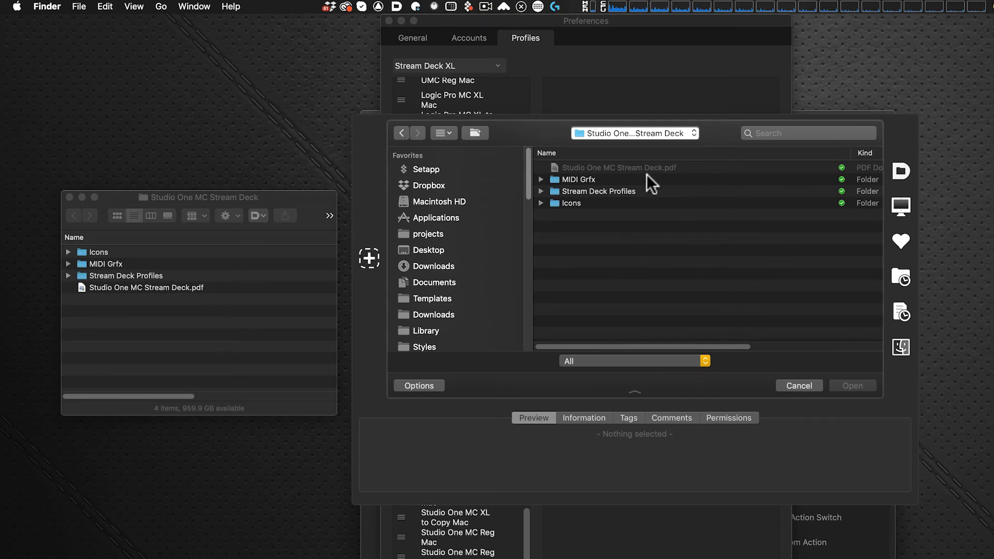
pyautogui.click(542, 191)
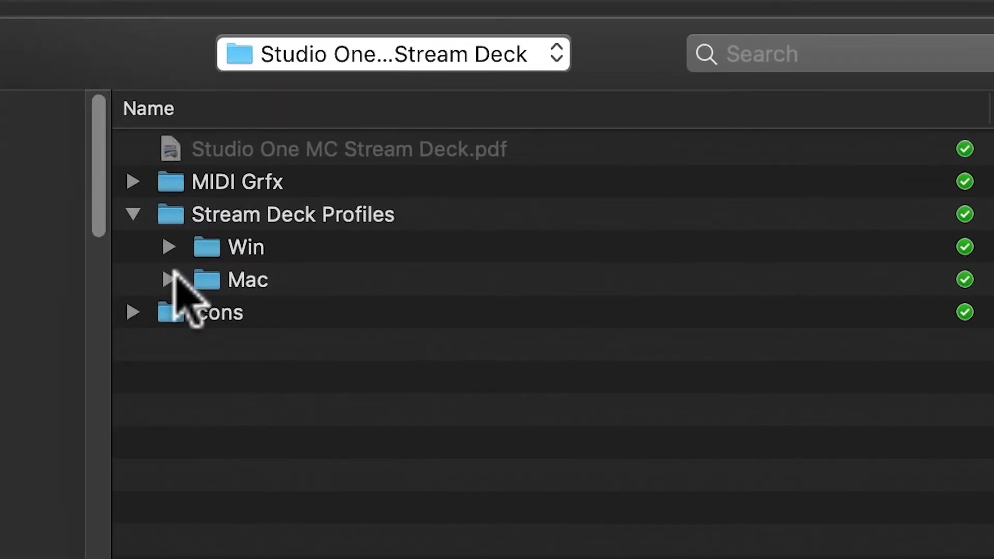
pyautogui.click(208, 273)
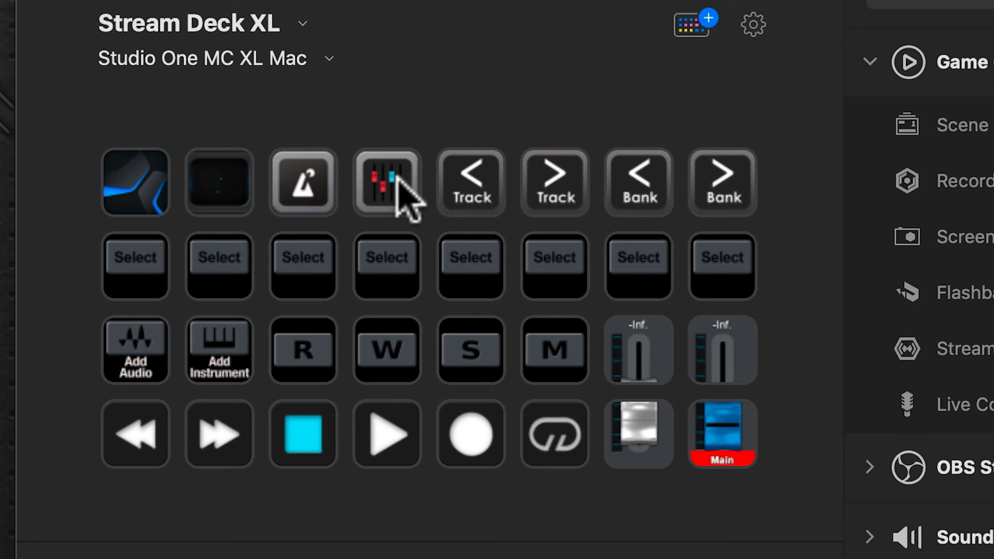
pyautogui.click(403, 192)
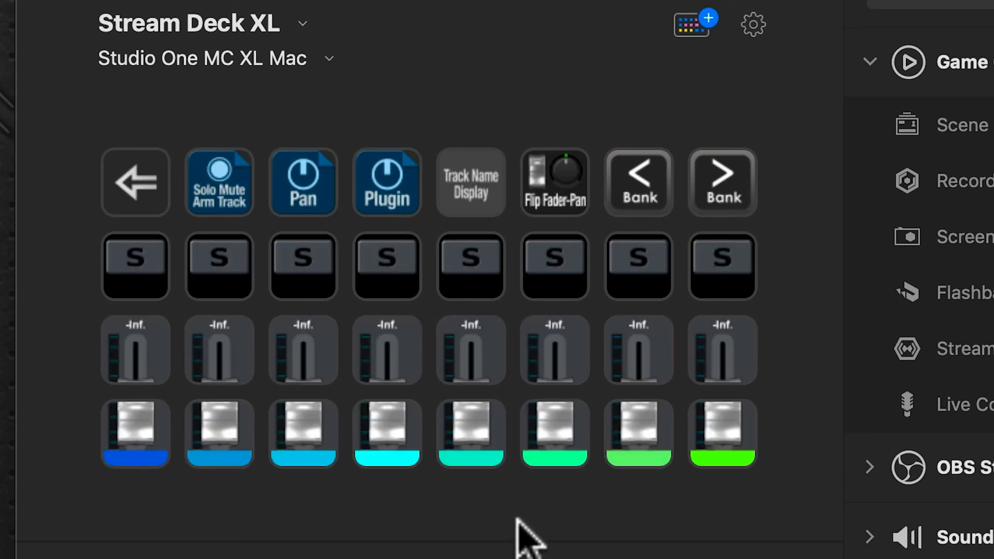
pyautogui.click(135, 183)
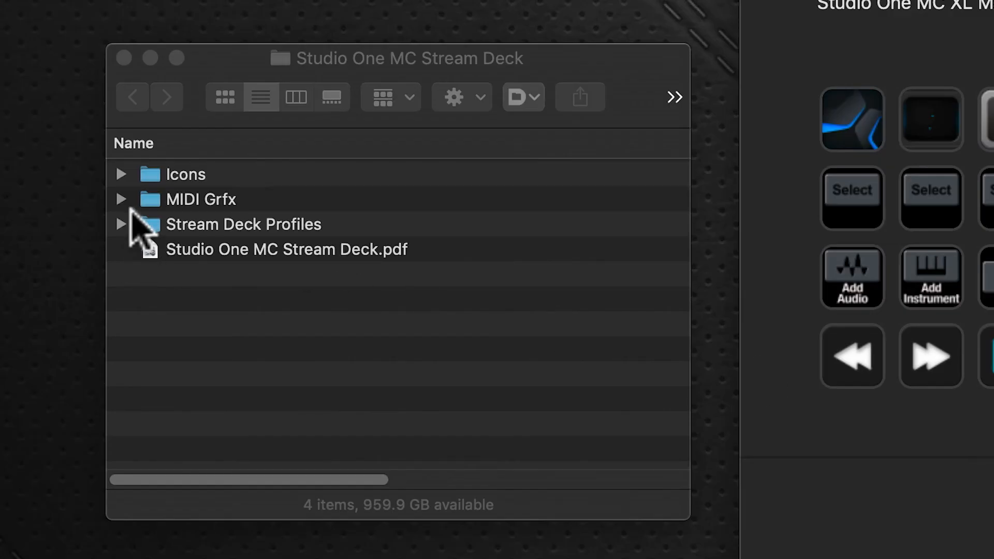
# Reveal the To Copy profile files under Stream Deck Profiles > Mac in Finder
pyautogui.click(122, 224)
pyautogui.click(149, 250)
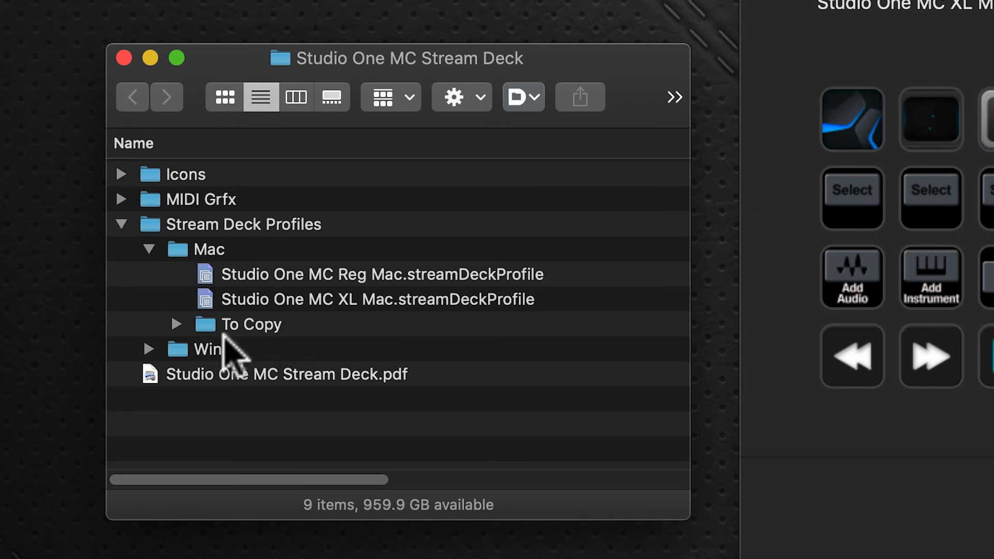
pyautogui.click(177, 325)
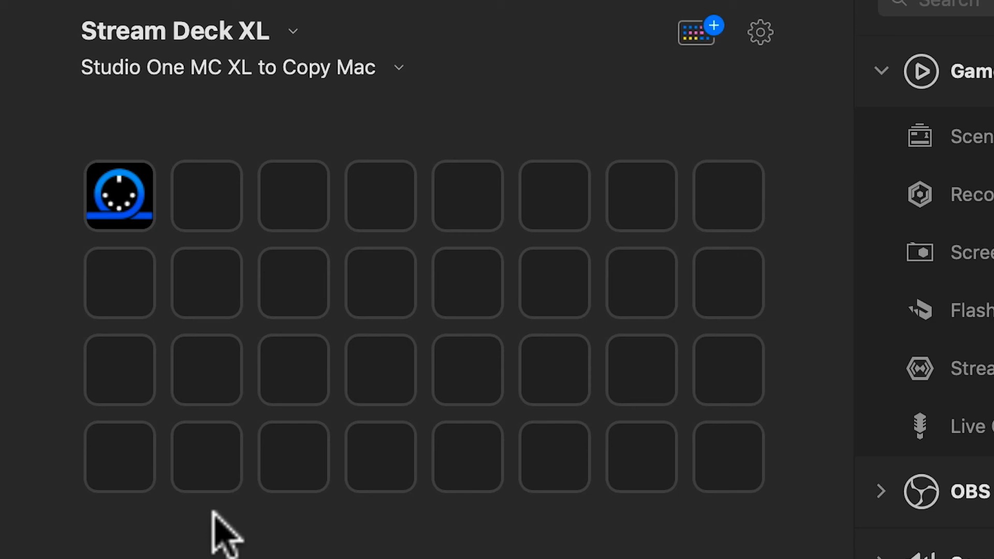
# Copy the MIDI key and switch to the Studio One Pro XL Mac profile
pyautogui.click(125, 208)
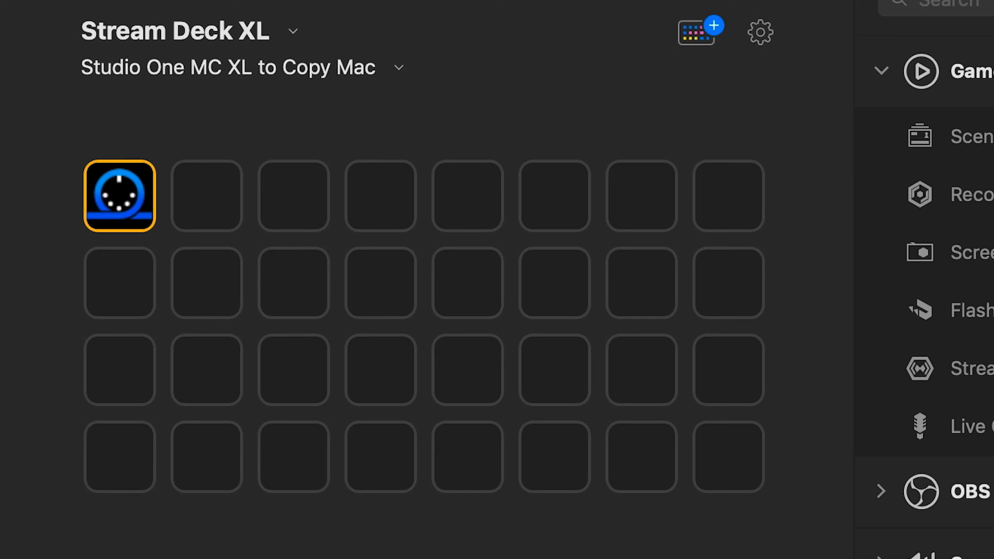
pyautogui.rightClick(99, 204)
pyautogui.click(171, 221)
pyautogui.click(389, 69)
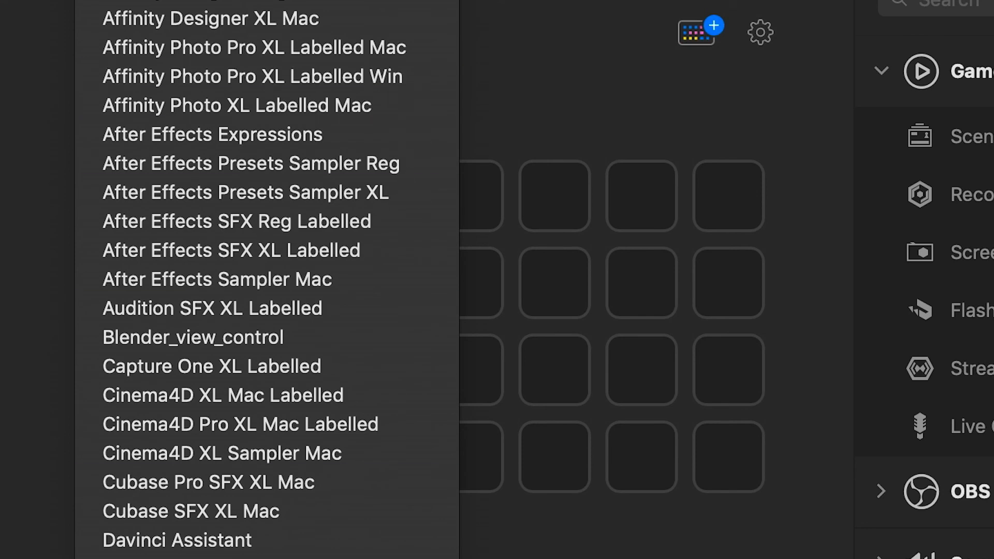
pyautogui.click(396, 78)
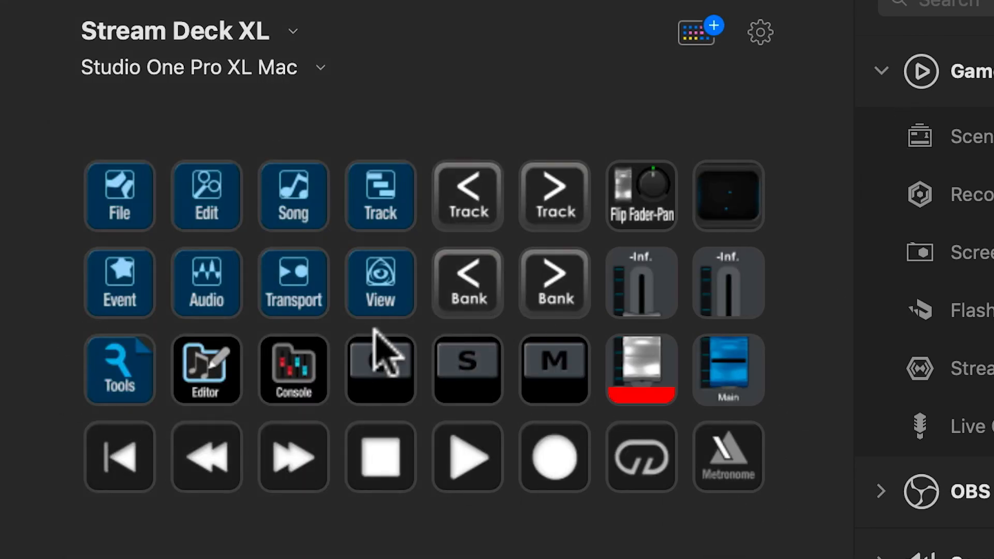
# Paste the MIDI key into an empty bottom-row slot on the File page
pyautogui.click(120, 196)
pyautogui.doubleClick(120, 196)
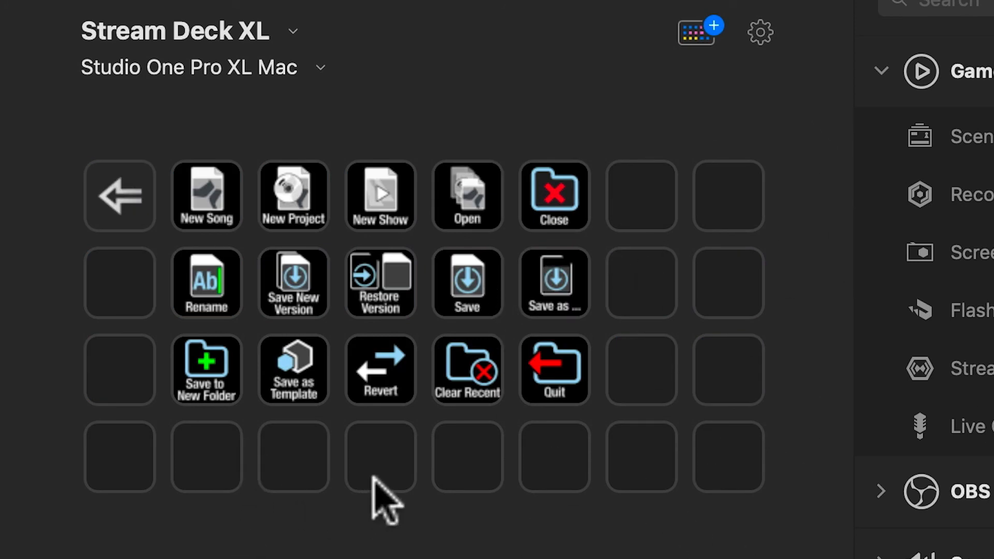
pyautogui.click(381, 458)
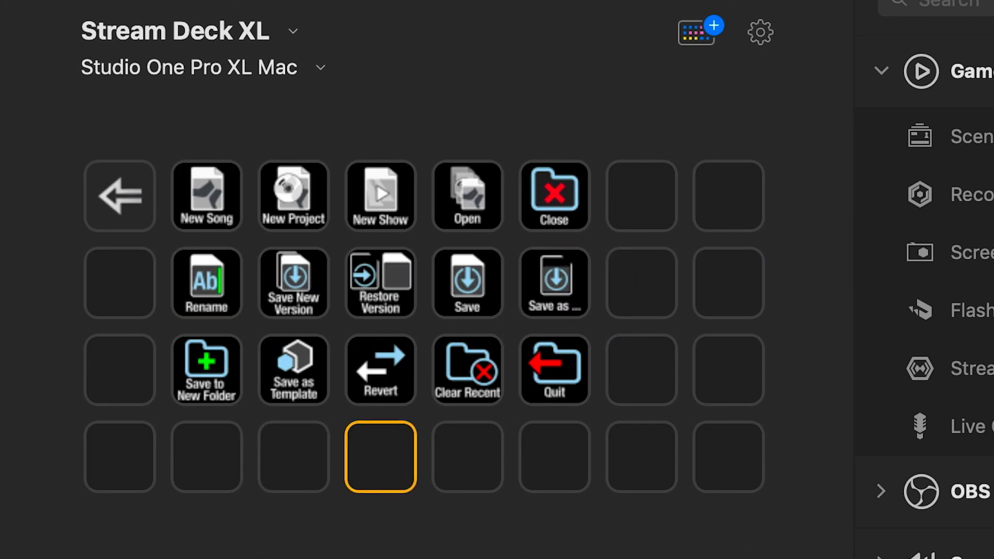
pyautogui.rightClick(385, 458)
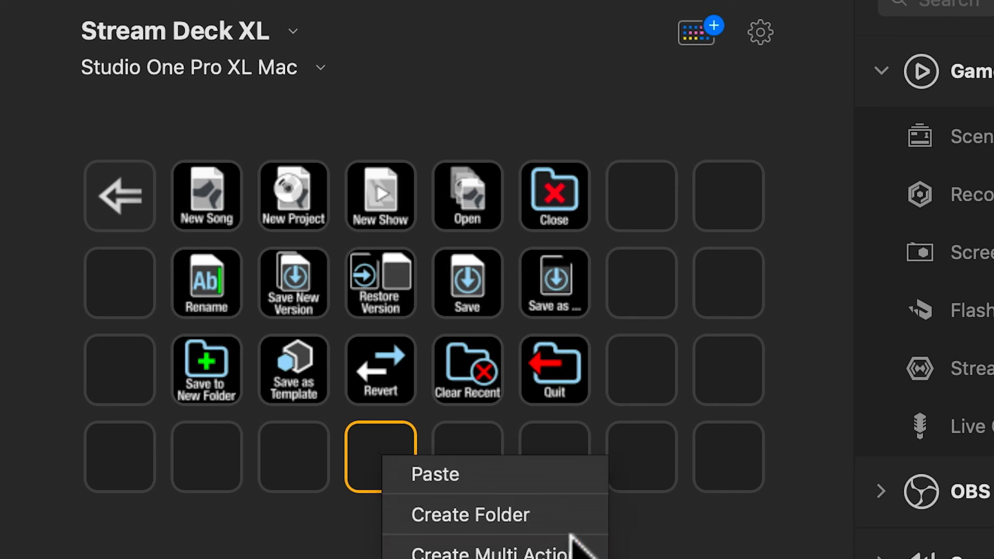
pyautogui.click(536, 475)
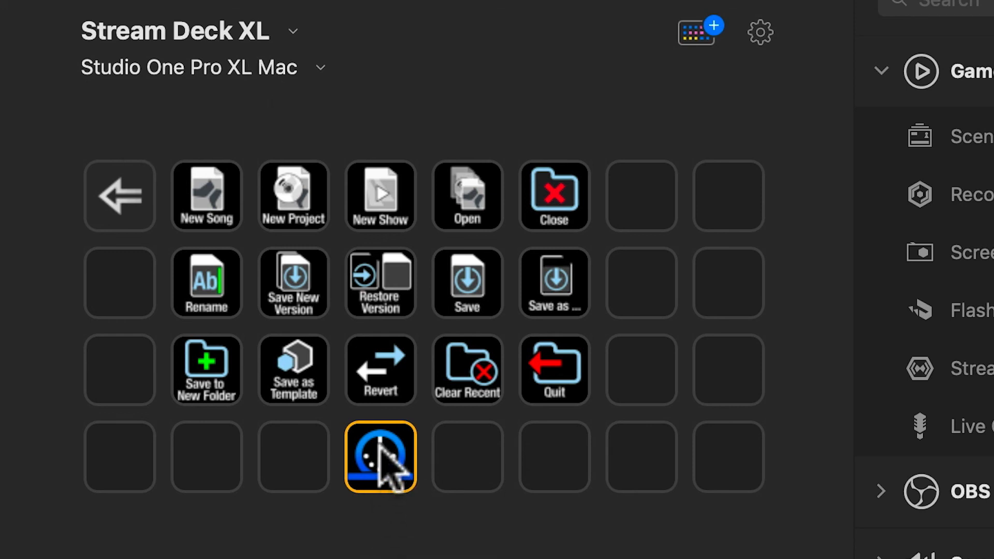
# Check the pasted MIDI key's MCU page and its place on the File page
pyautogui.doubleClick(380, 458)
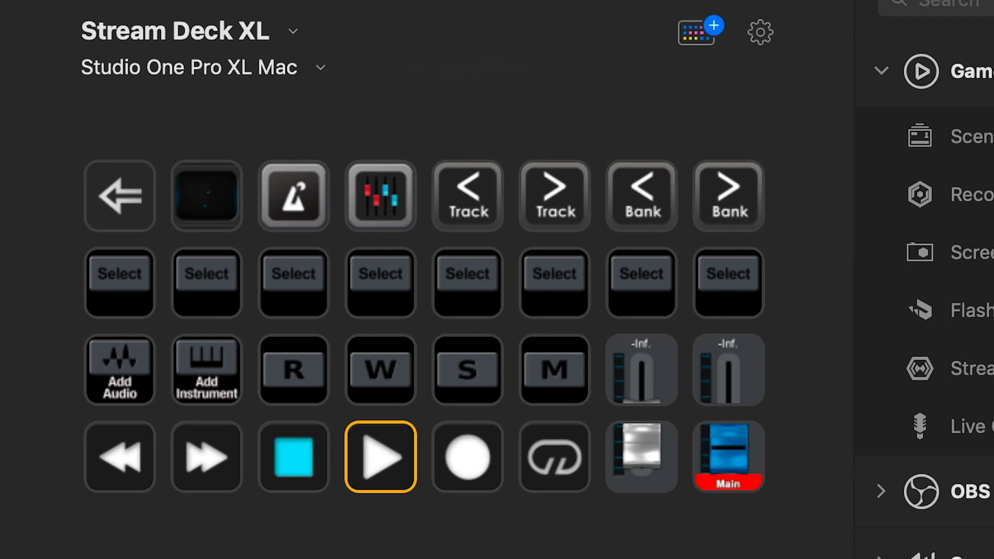
pyautogui.click(121, 196)
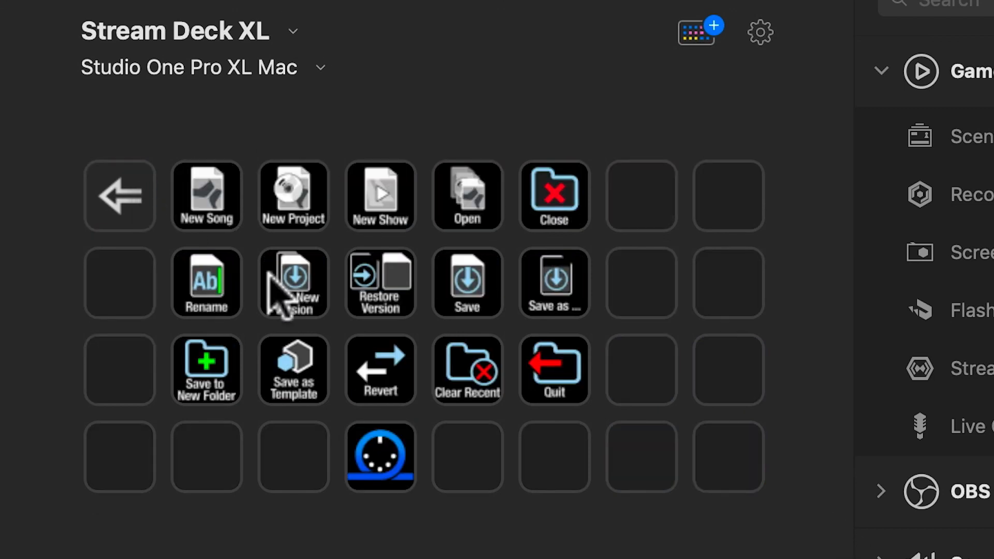
pyautogui.click(120, 196)
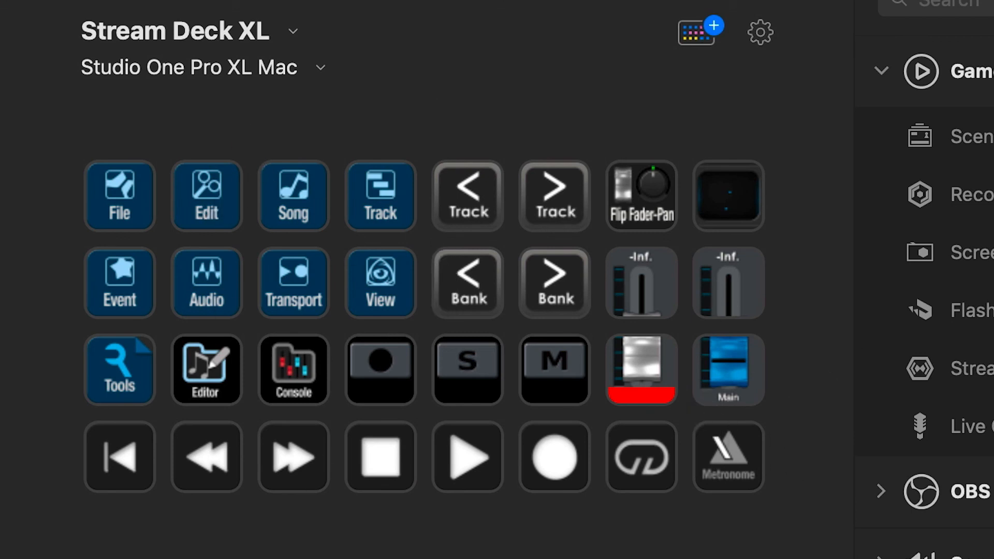
pyautogui.click(121, 196)
pyautogui.click(381, 459)
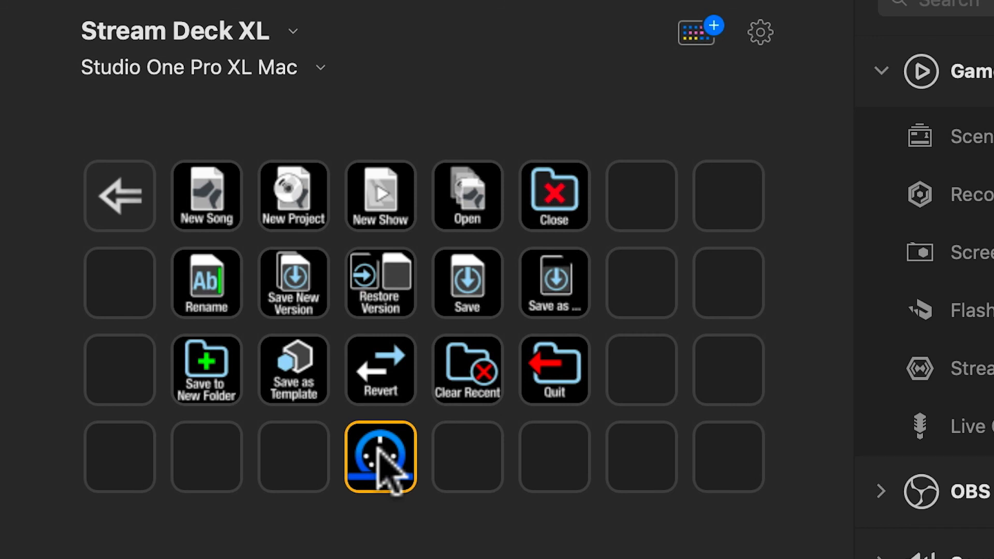